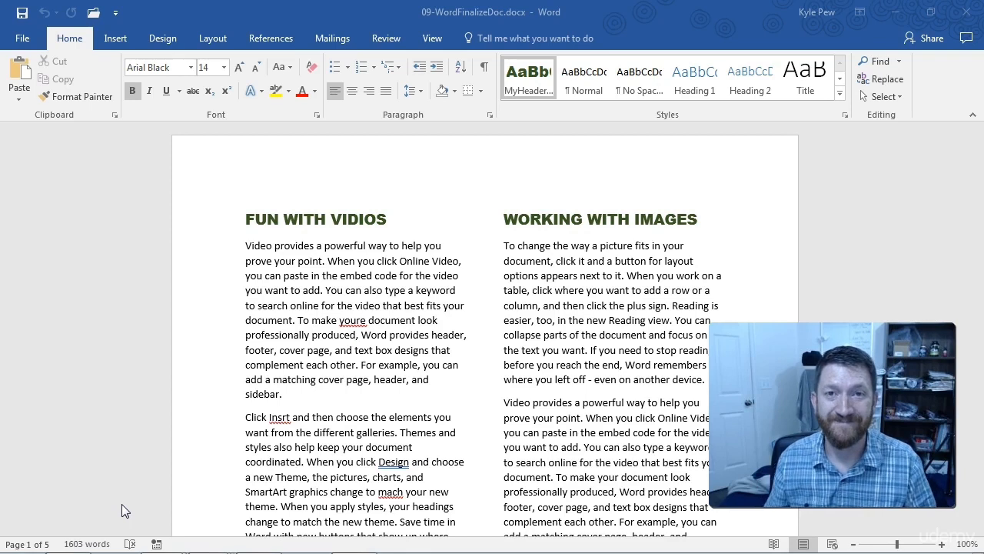
Correct the misspelled word "youre" to the suggested "your" in the first paragraph under FUN WITH VIDIOS.
{"action": "left_click", "coordinate": [276, 470]}
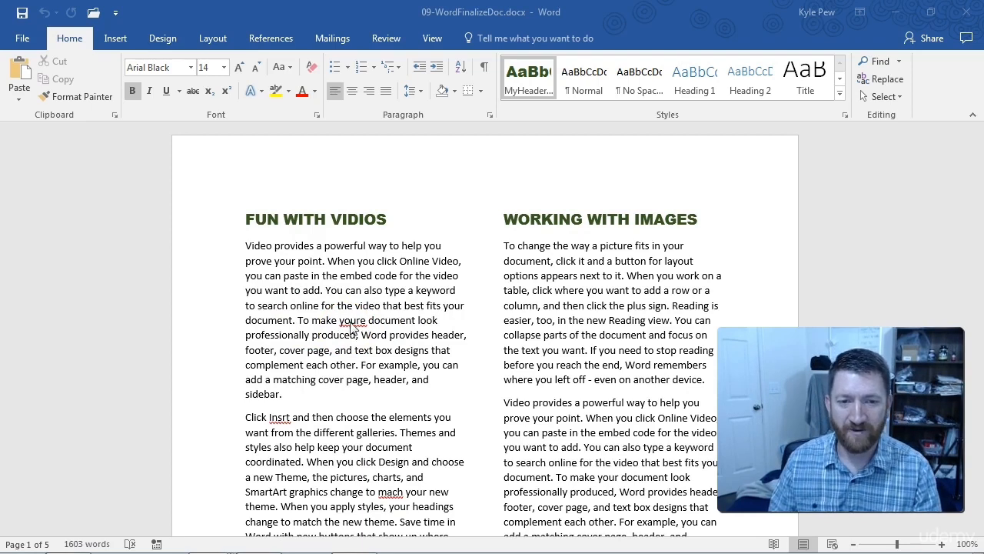
{"action": "left_click", "coordinate": [350, 323]}
{"action": "right_click", "coordinate": [350, 323]}
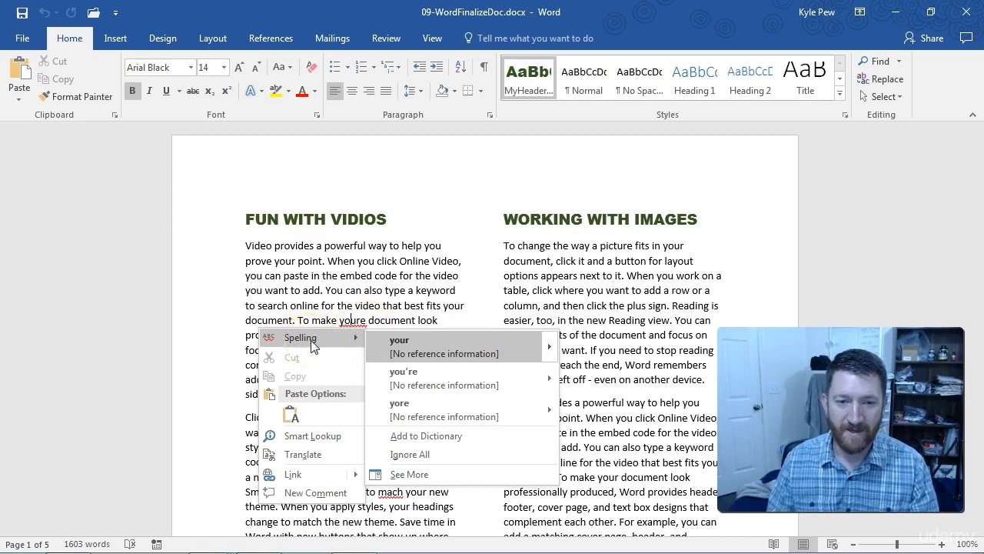
{"action": "left_click", "coordinate": [406, 349]}
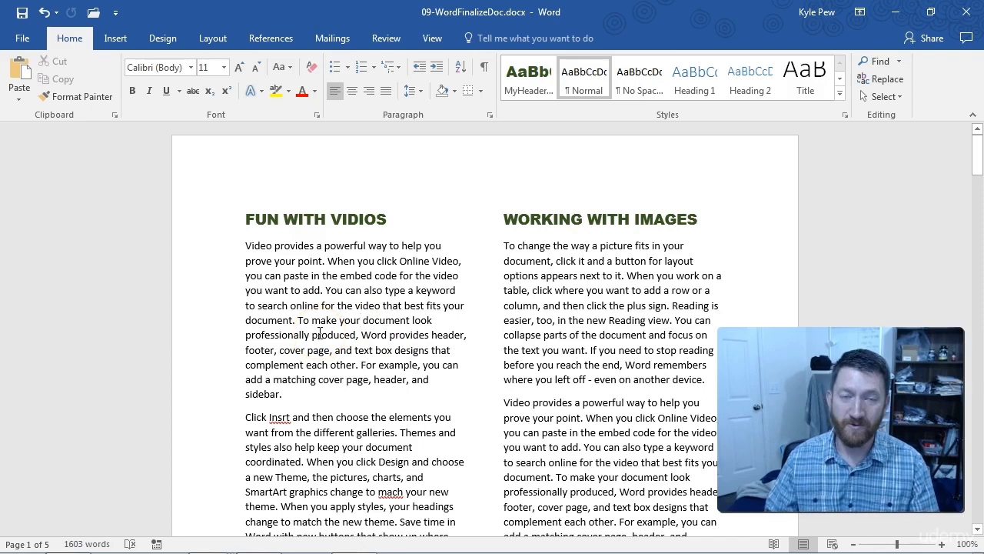
Run the spelling and grammar check, replacing "Insrt" with "Insert" and "mach" with "match", and end it at the comma suggestion.
{"action": "left_click", "coordinate": [282, 416]}
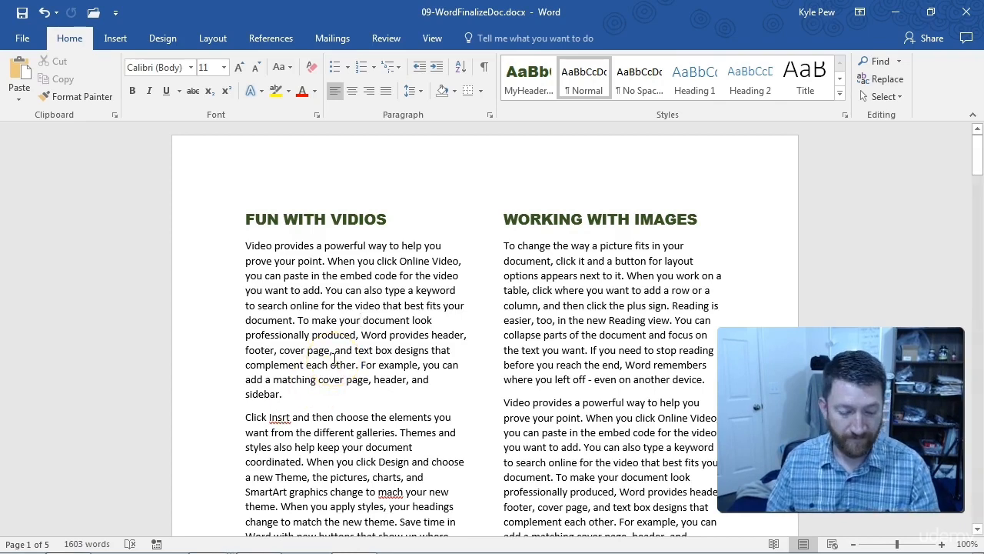
{"action": "left_click", "coordinate": [384, 38]}
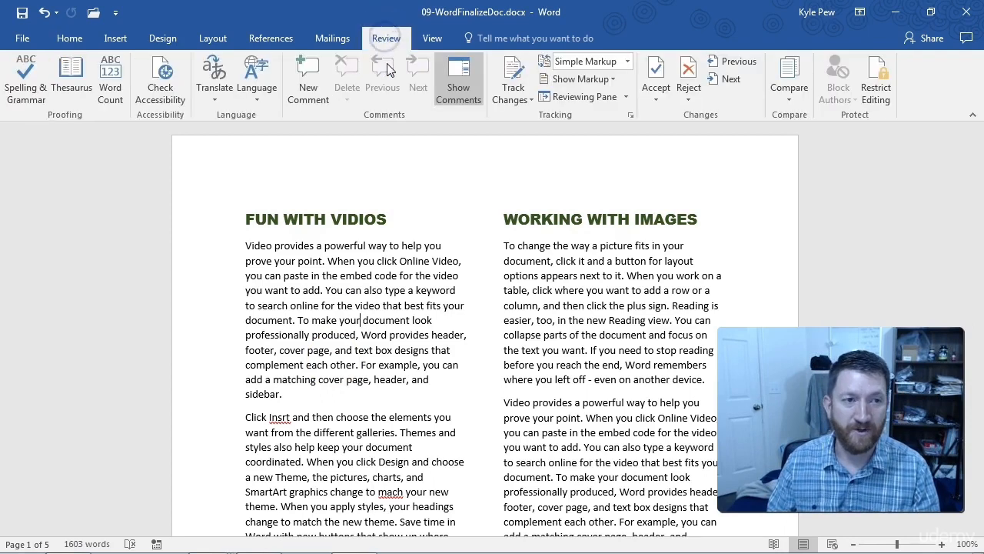
{"action": "left_click", "coordinate": [27, 86]}
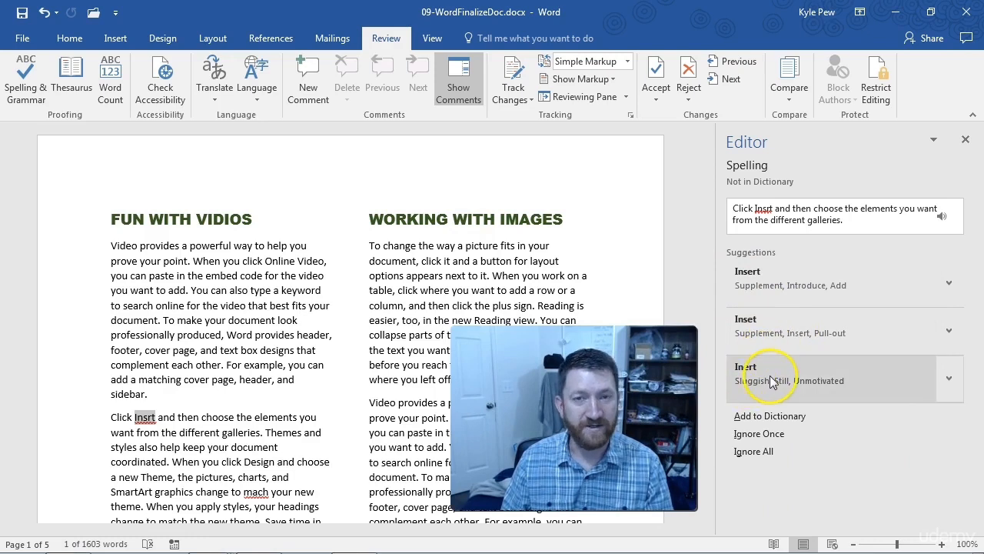
{"action": "left_click", "coordinate": [774, 274]}
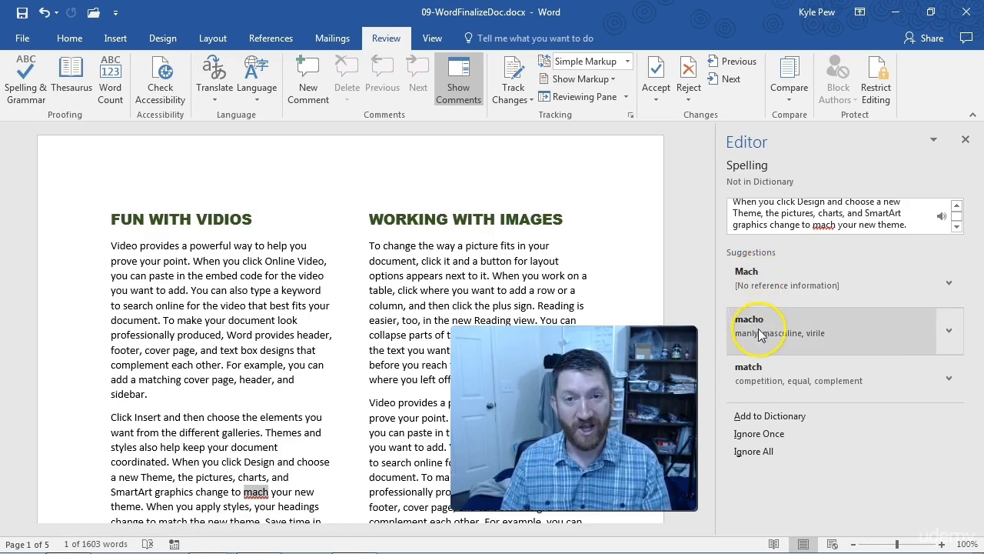
{"action": "left_click", "coordinate": [757, 373]}
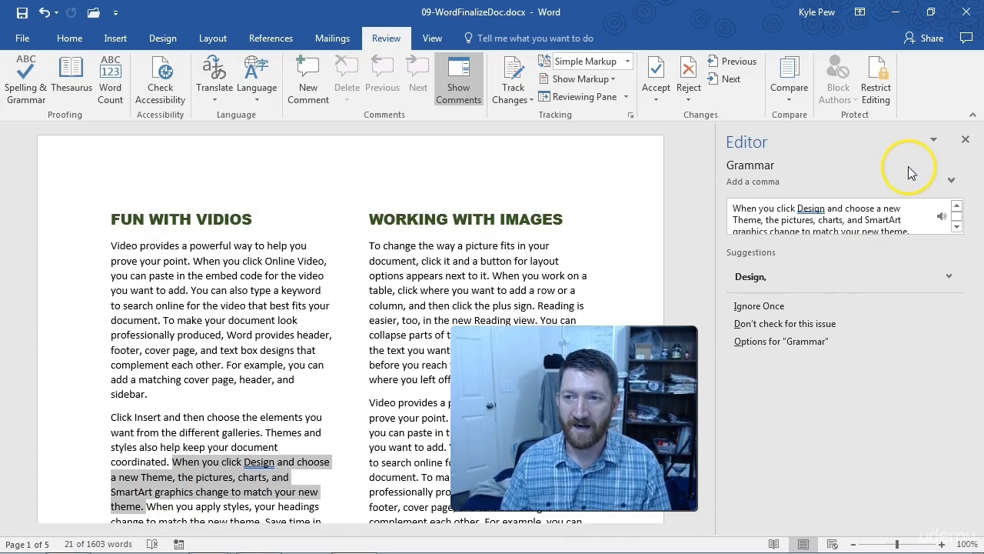
{"action": "left_click", "coordinate": [966, 144]}
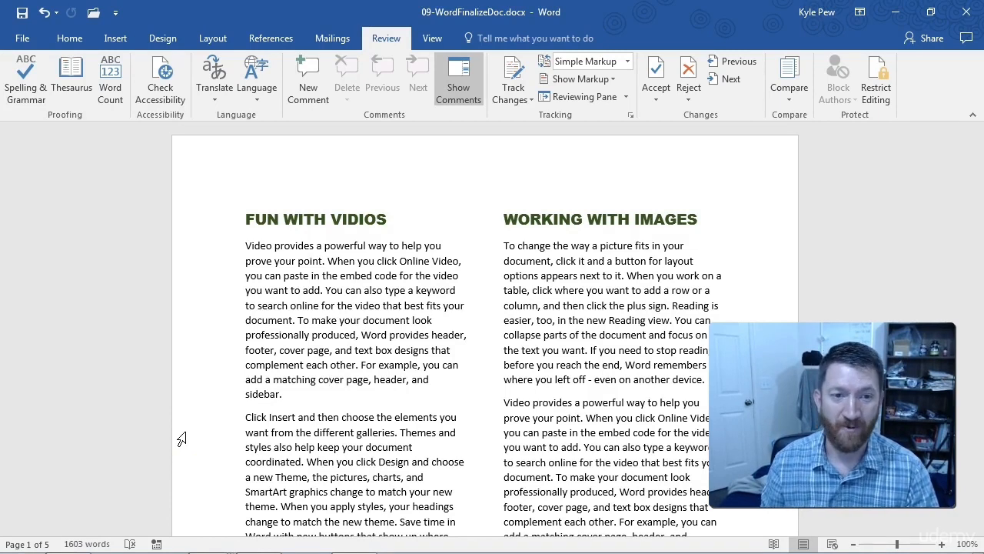
Add a new line above the first body paragraph under FUN WITH VIDIOS and enter "teh" to test AutoCorrect.
{"action": "left_click", "coordinate": [246, 245]}
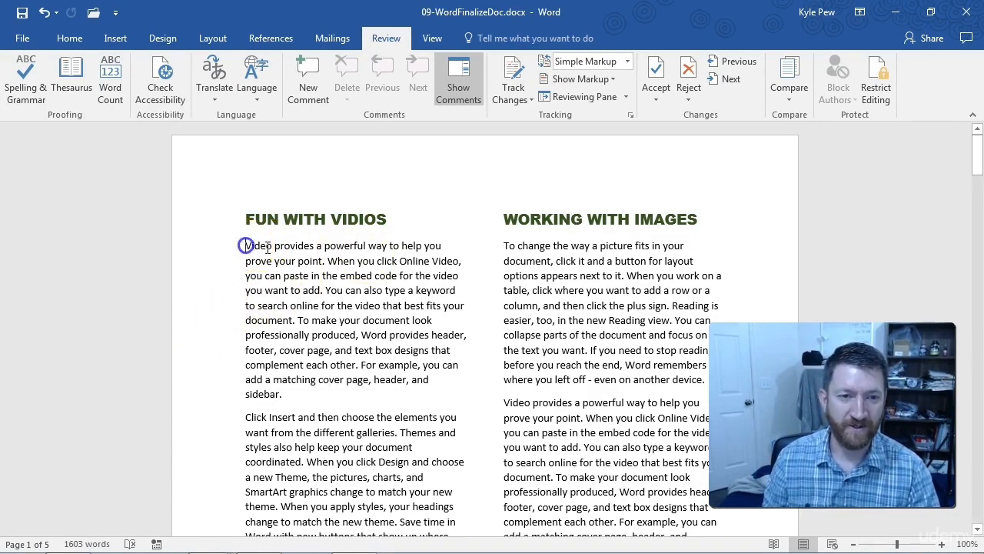
{"action": "key", "text": "Return"}
{"action": "key", "text": "Up"}
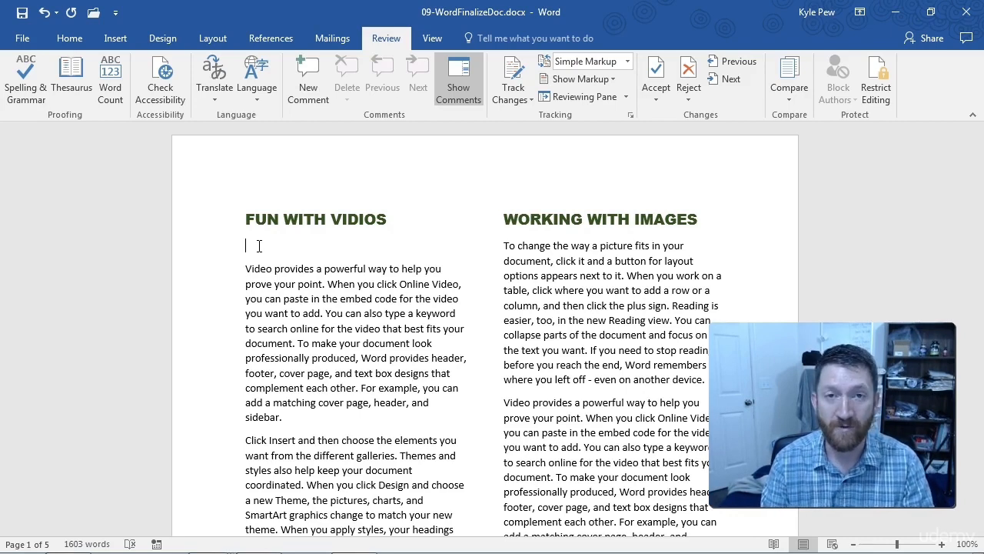
{"action": "type", "text": "teh"}
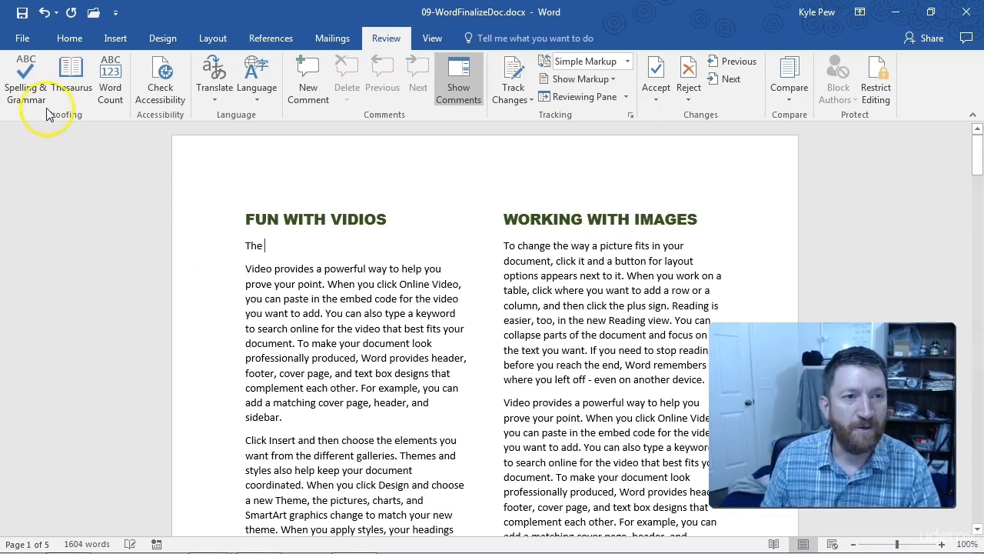
Open the AutoCorrect settings from Word's proofing options.
{"action": "left_click", "coordinate": [21, 40]}
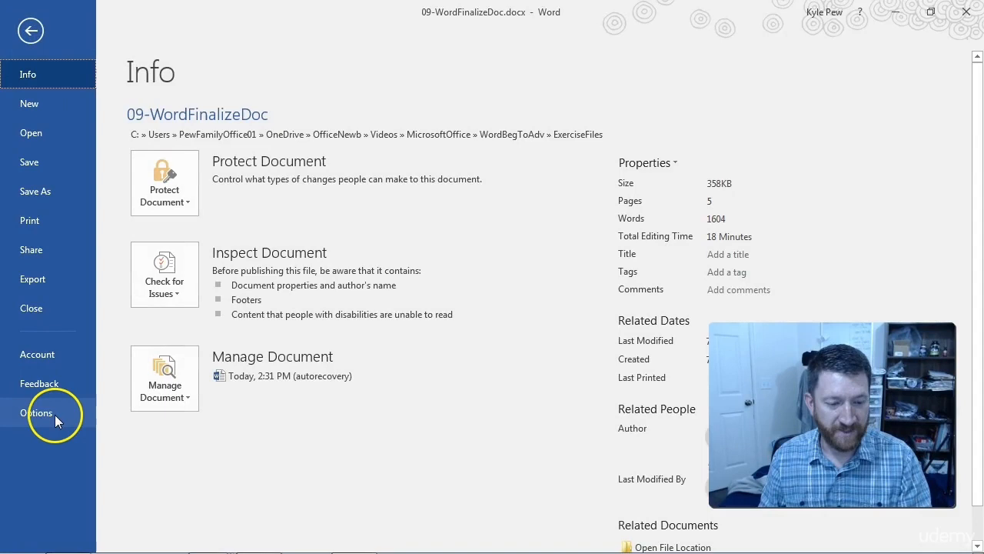
{"action": "key", "text": "ctrl+2"}
{"action": "left_click_drag", "start_coordinate": [67, 413], "coordinate": [134, 383]}
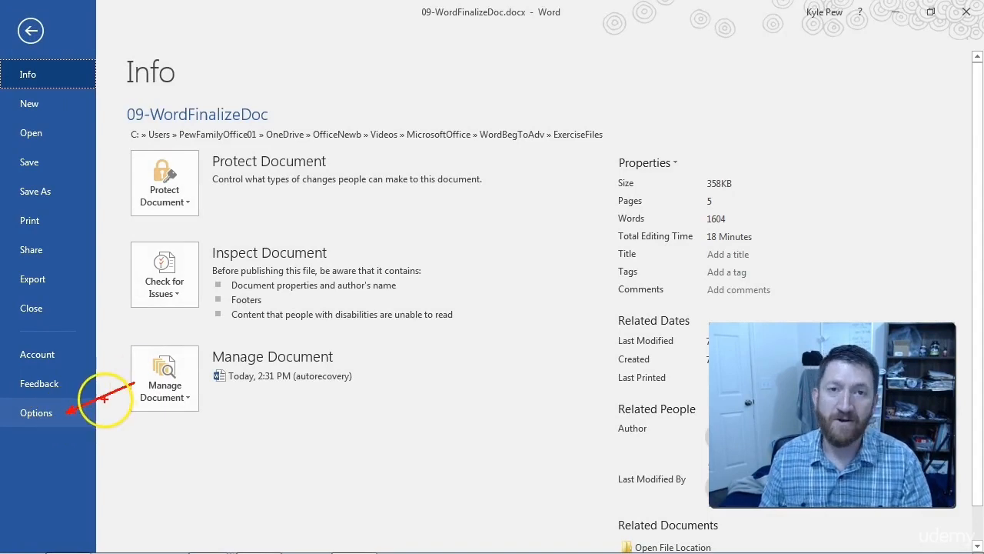
{"action": "key", "text": "Escape"}
{"action": "left_click", "coordinate": [39, 414]}
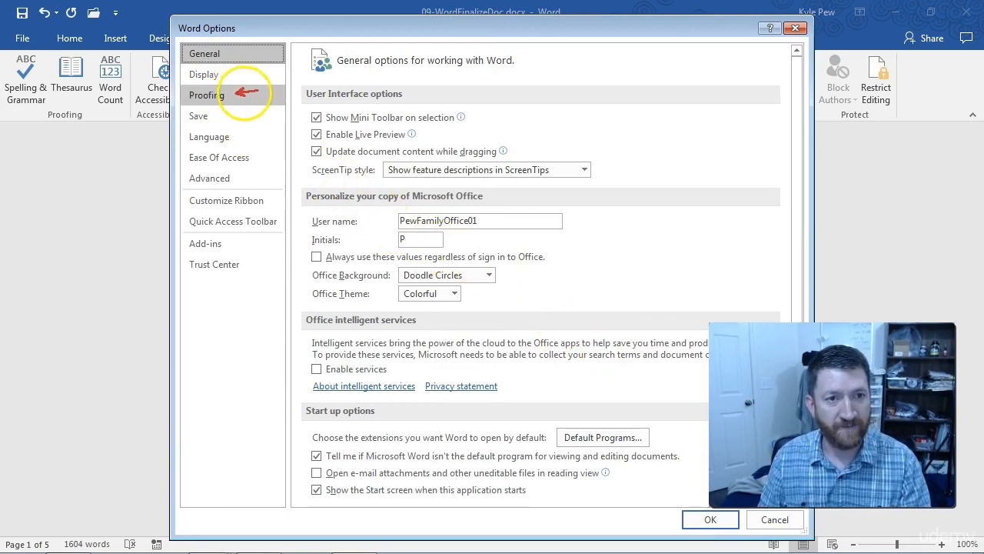
{"action": "left_click", "coordinate": [220, 97]}
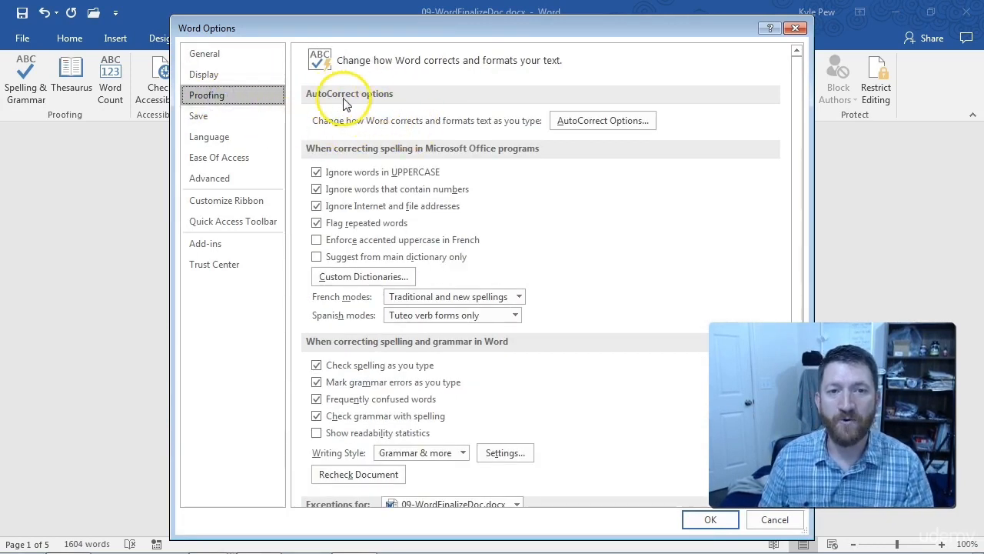
{"action": "left_click", "coordinate": [602, 123]}
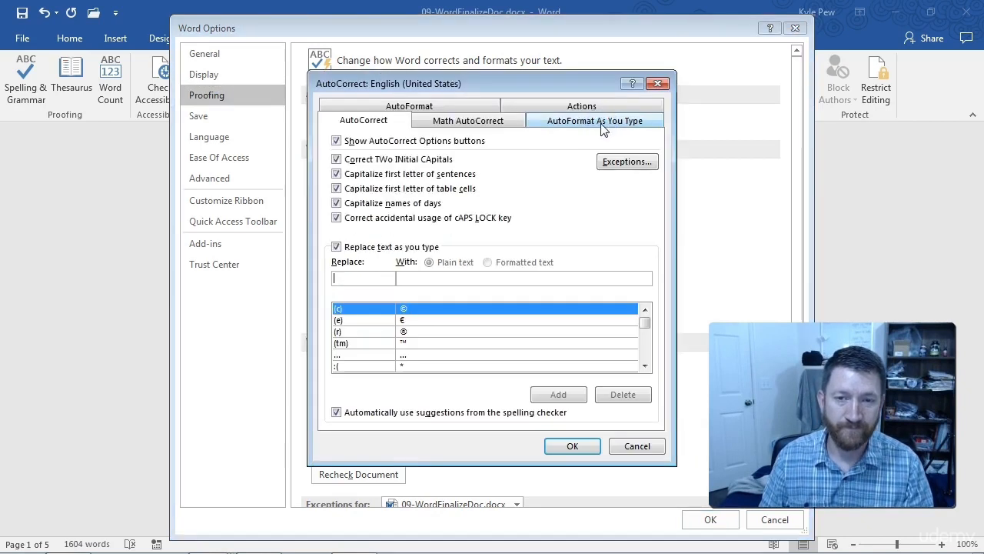
{"action": "left_click_drag", "start_coordinate": [551, 90], "coordinate": [516, 103]}
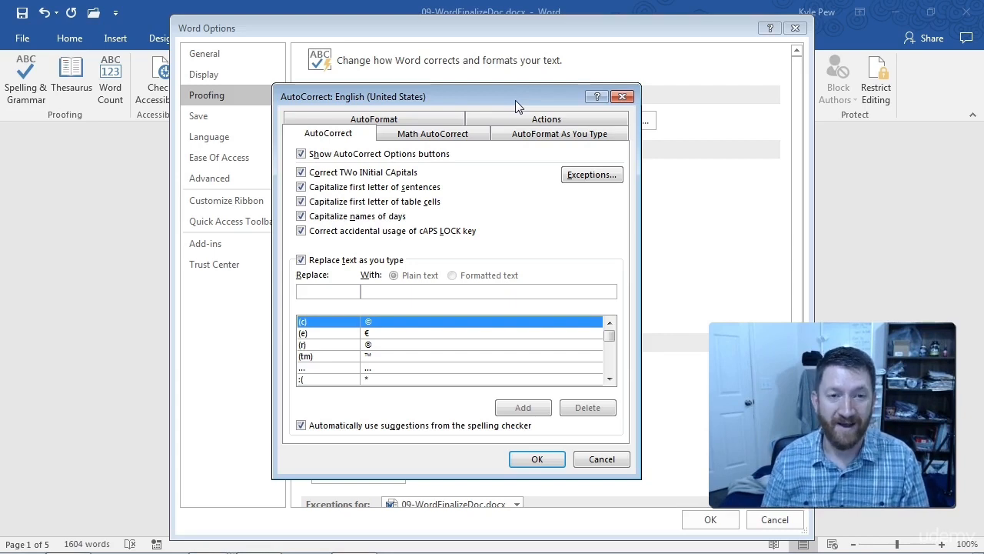
{"action": "left_click", "coordinate": [329, 136]}
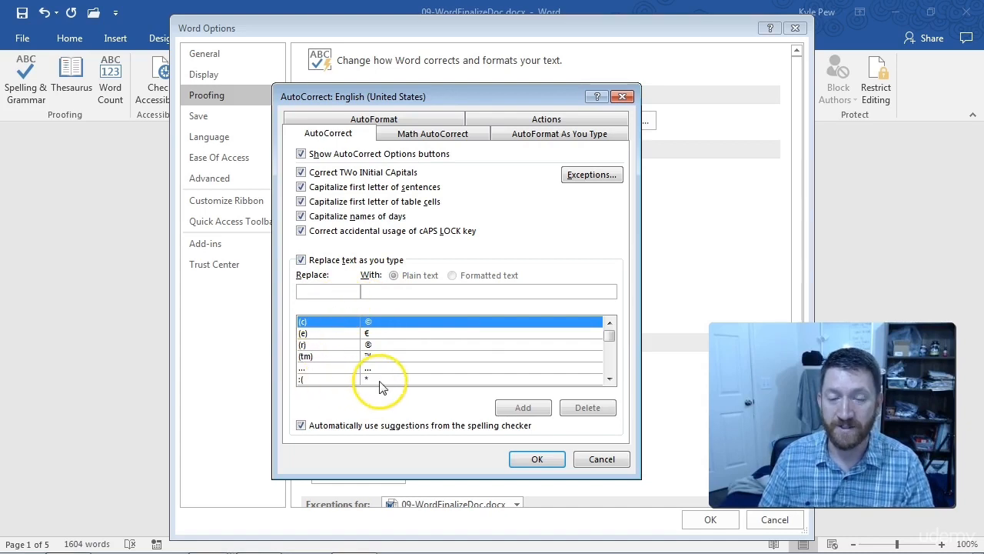
Examine the AutoCorrect list of misspellings and their replacements, and close the options.
{"action": "left_click_drag", "start_coordinate": [609, 335], "coordinate": [607, 342]}
{"action": "mouse_move", "coordinate": [293, 309]}
{"action": "left_mouse_down"}
{"action": "mouse_move", "coordinate": [339, 387]}
{"action": "mouse_move", "coordinate": [355, 396]}
{"action": "left_mouse_up"}
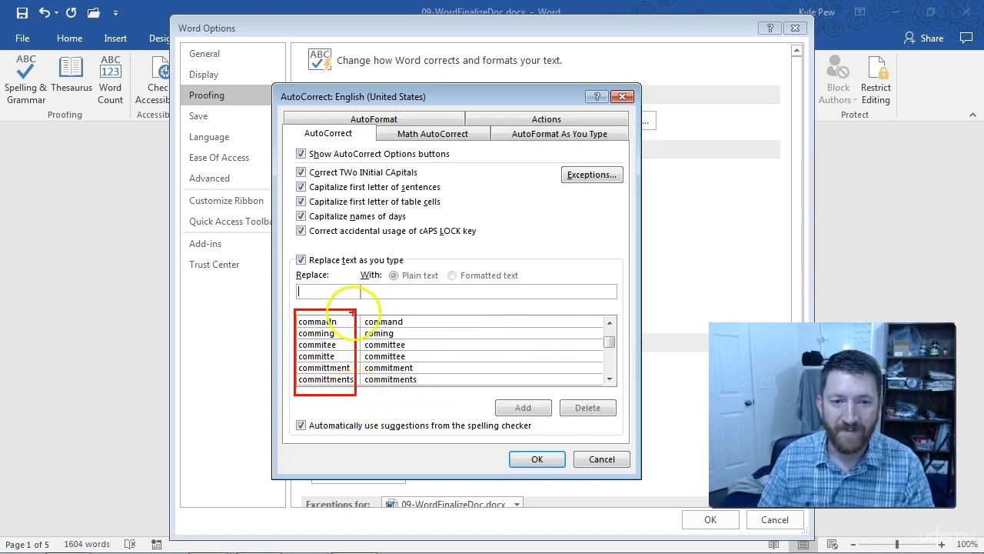
{"action": "left_click_drag", "start_coordinate": [362, 312], "coordinate": [448, 410]}
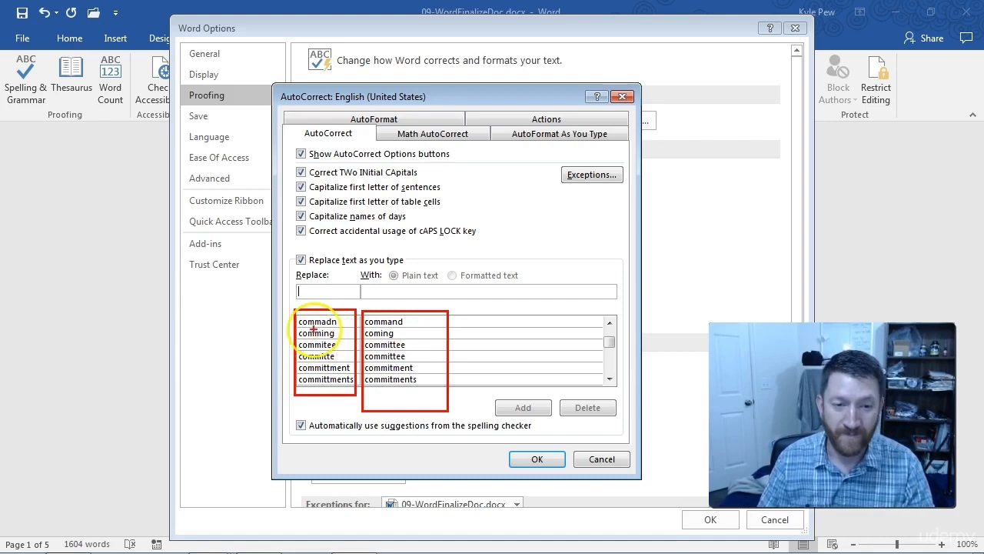
{"action": "mouse_move", "coordinate": [605, 345]}
{"action": "left_mouse_down"}
{"action": "mouse_move", "coordinate": [606, 363]}
{"action": "mouse_move", "coordinate": [607, 333]}
{"action": "left_mouse_up"}
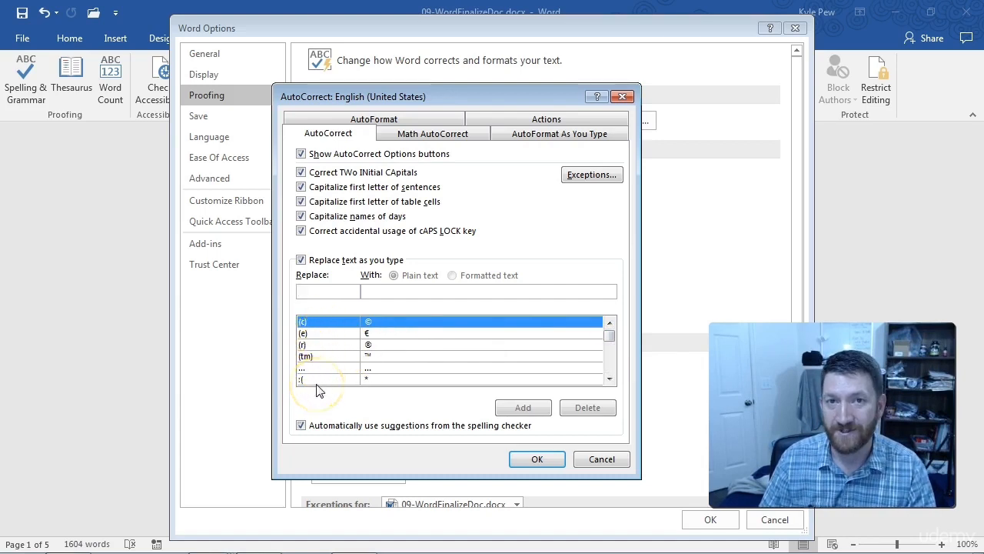
{"action": "left_click", "coordinate": [534, 459]}
{"action": "left_click", "coordinate": [696, 519]}
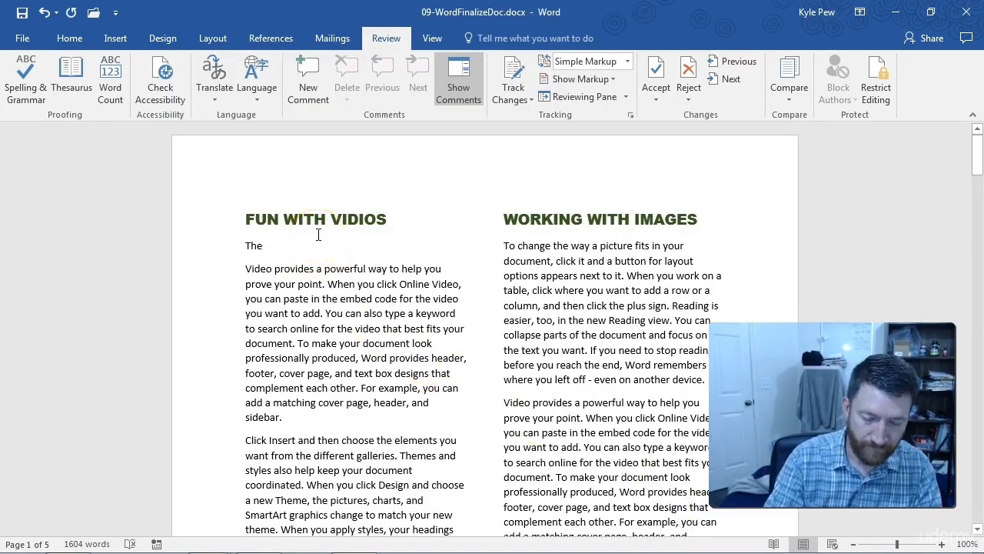
Enter "(c)" and "(tm)" after "The" on the new line to produce the copyright and trademark symbols.
{"action": "type", "text": "("}
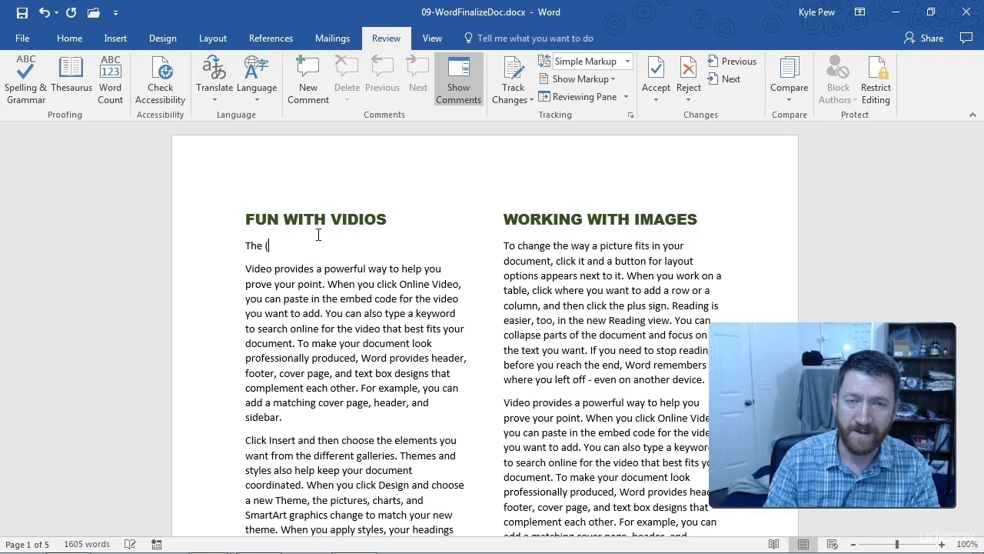
{"action": "type", "text": "c"}
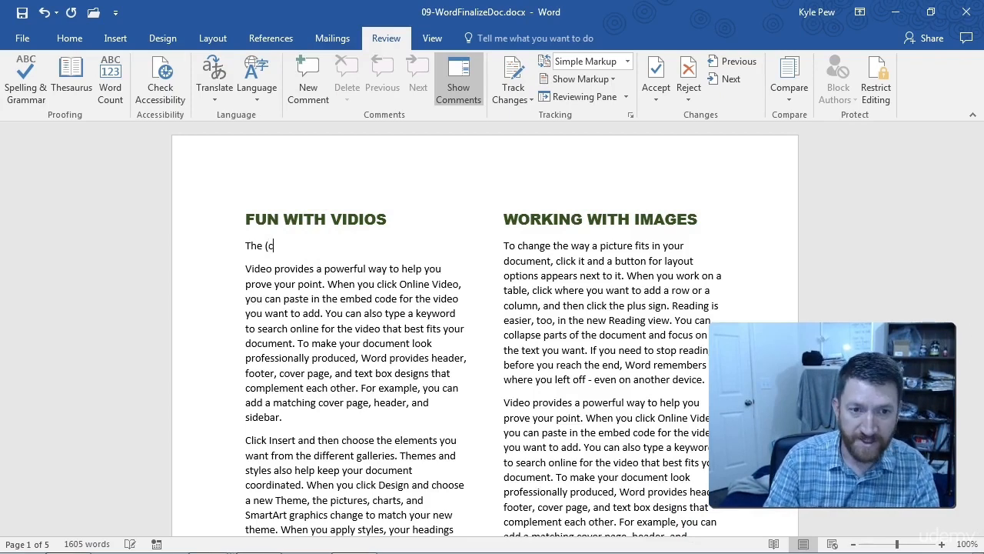
{"action": "type", "text": ")"}
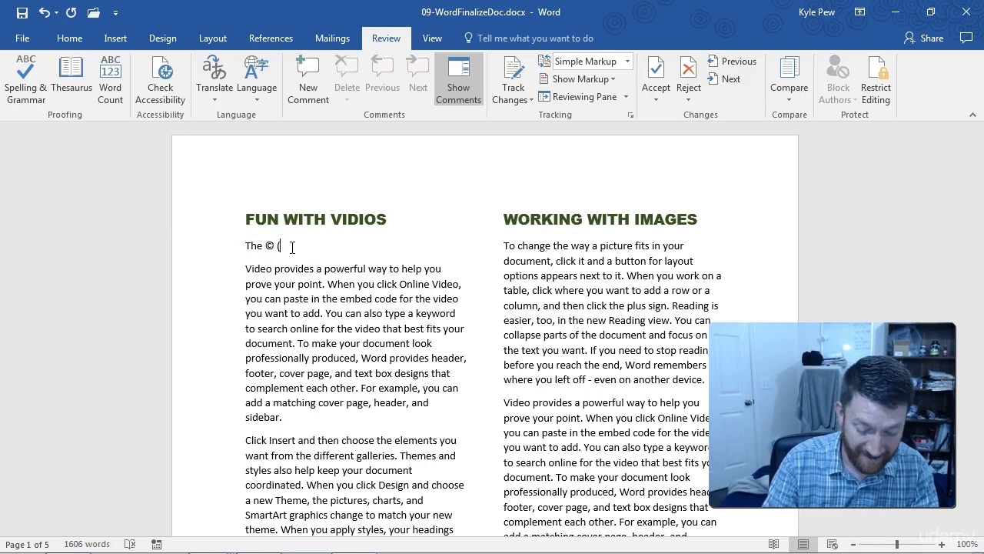
{"action": "type", "text": "(tm)"}
{"action": "left_click", "coordinate": [291, 247]}
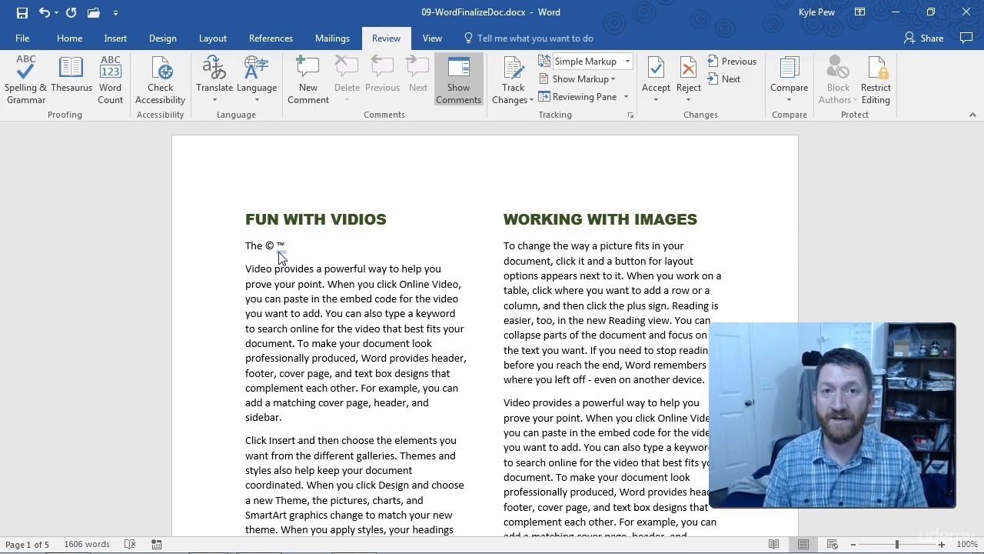
Open the AutoCorrect settings from the proofing options and look through the replacement list.
{"action": "left_click", "coordinate": [23, 38]}
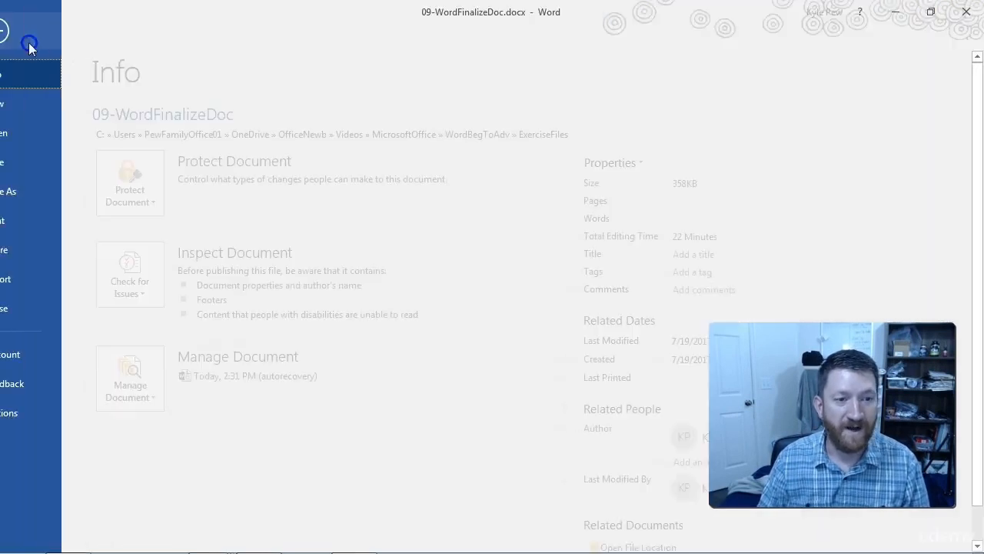
{"action": "left_click", "coordinate": [40, 342]}
{"action": "left_click", "coordinate": [37, 413]}
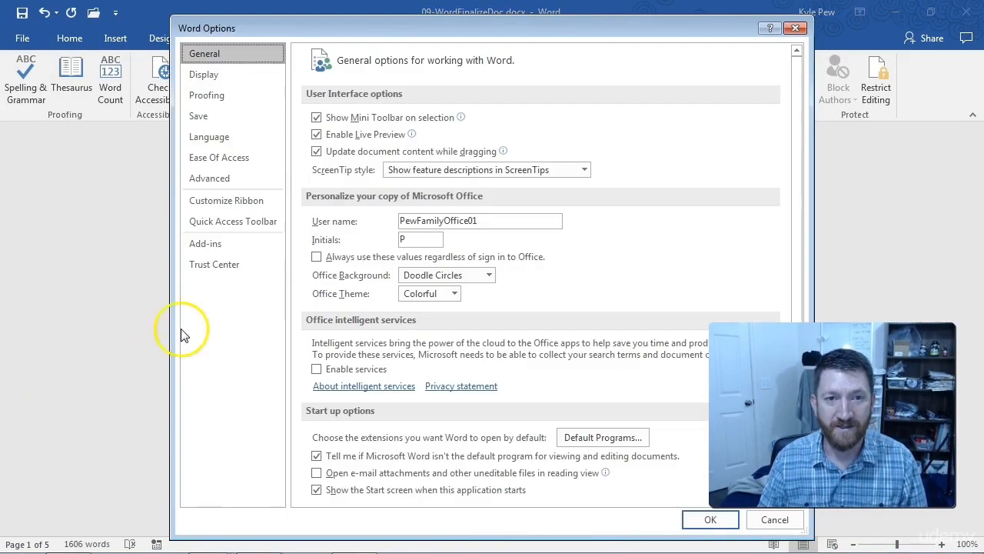
{"action": "left_click", "coordinate": [212, 99]}
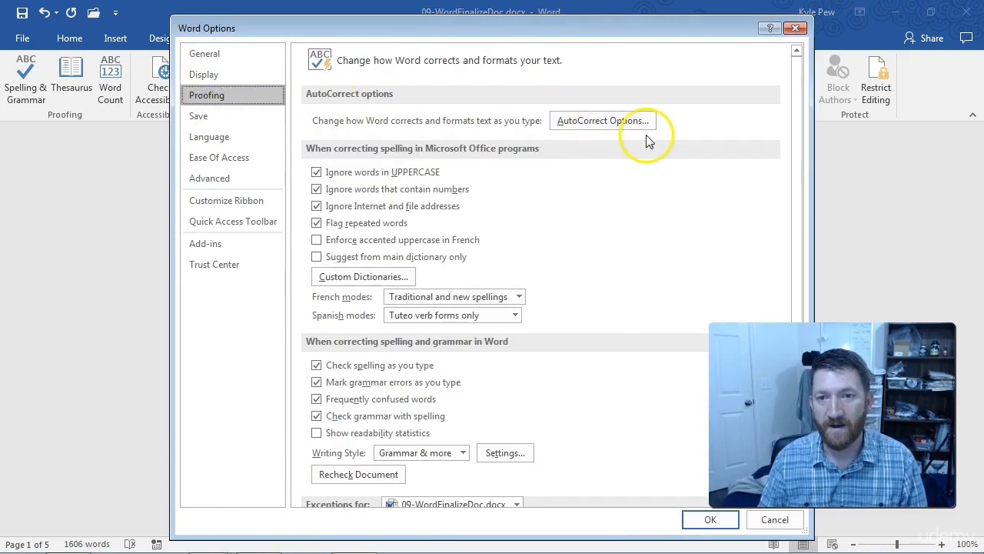
{"action": "left_click", "coordinate": [600, 121]}
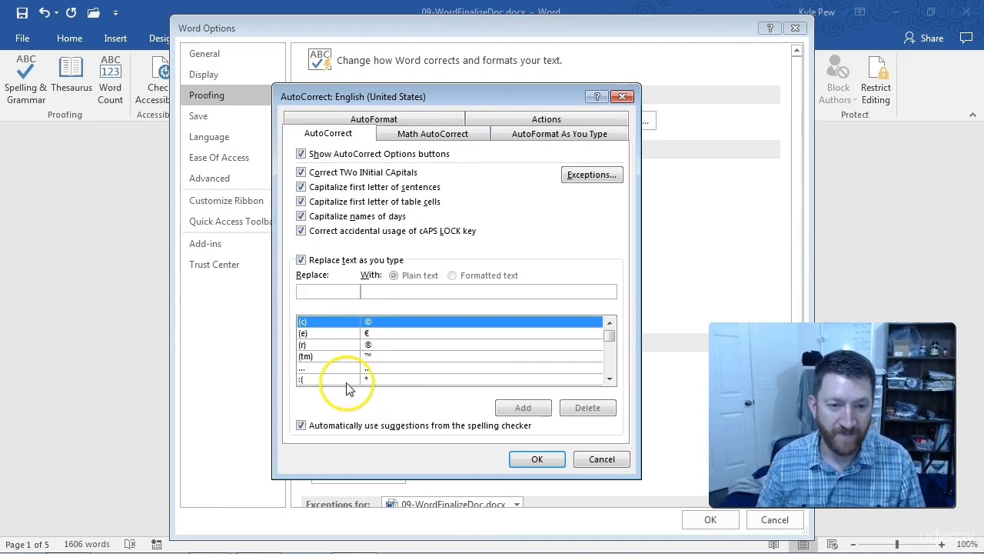
{"action": "left_click", "coordinate": [612, 336]}
{"action": "mouse_move", "coordinate": [612, 336]}
{"action": "left_mouse_down"}
{"action": "mouse_move", "coordinate": [616, 373]}
{"action": "mouse_move", "coordinate": [613, 331]}
{"action": "left_mouse_up"}
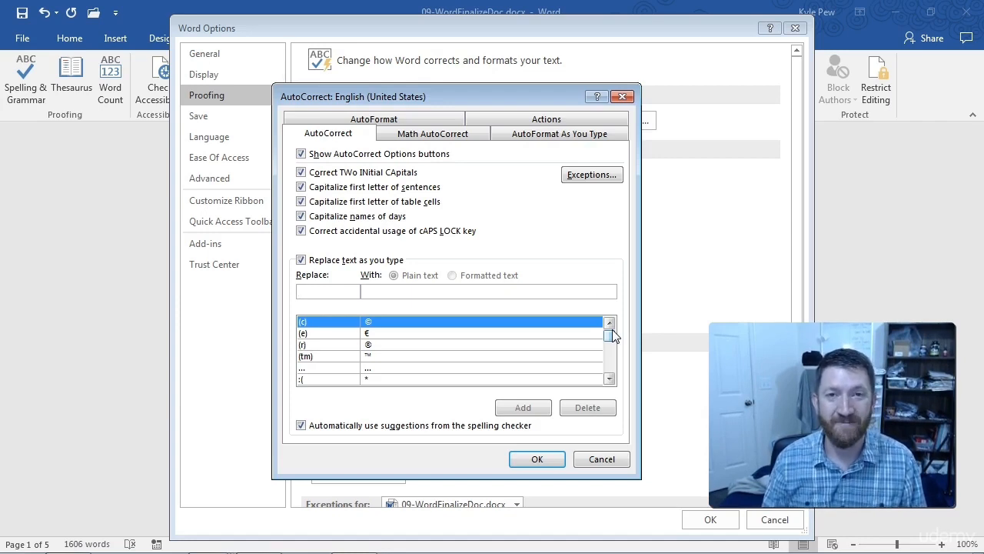
Add an AutoCorrect entry that replaces "USA" with "United States of America" and confirm the options.
{"action": "left_click", "coordinate": [339, 290]}
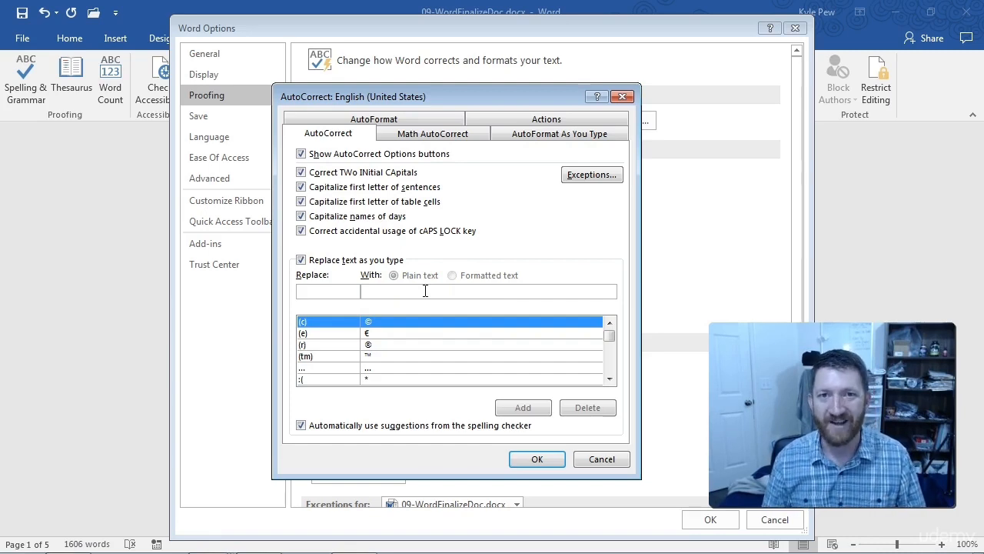
{"action": "left_click", "coordinate": [309, 290]}
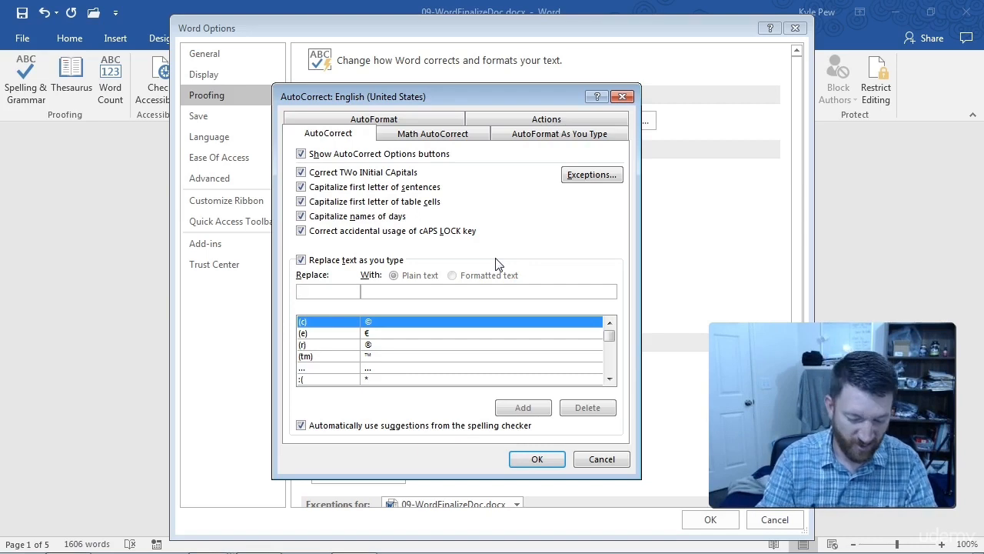
{"action": "type", "text": "USA"}
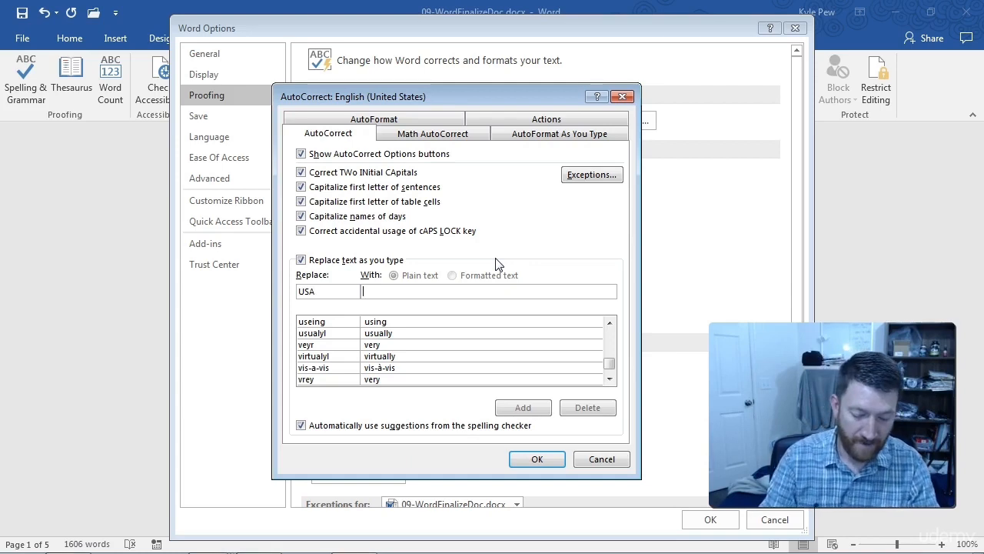
{"action": "type", "text": "United States of America"}
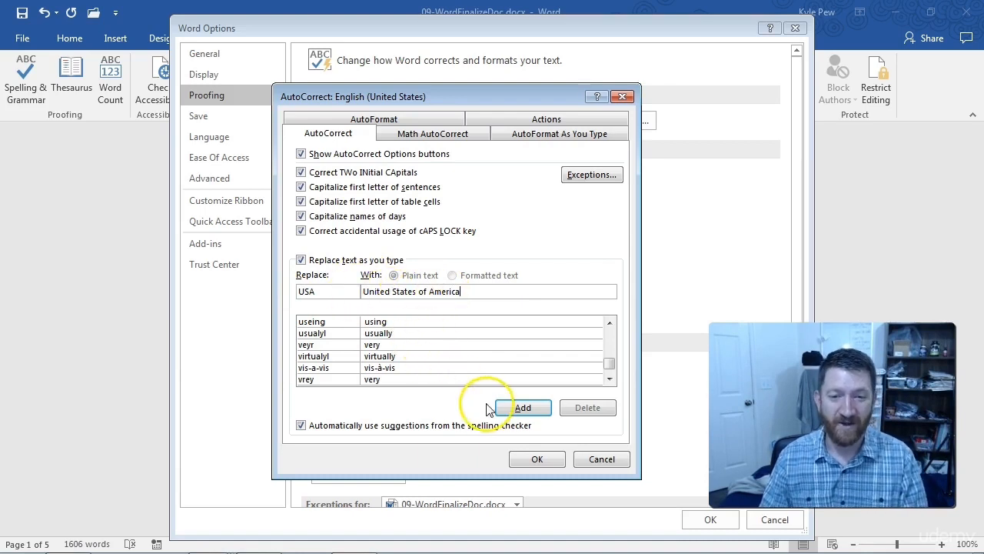
{"action": "left_click", "coordinate": [516, 408]}
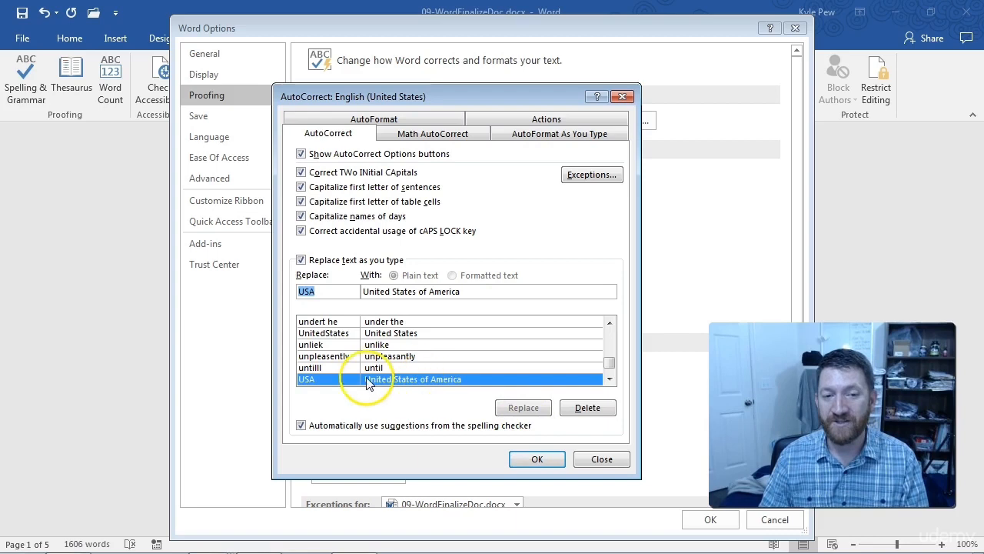
{"action": "left_click", "coordinate": [535, 459]}
{"action": "left_click", "coordinate": [701, 520]}
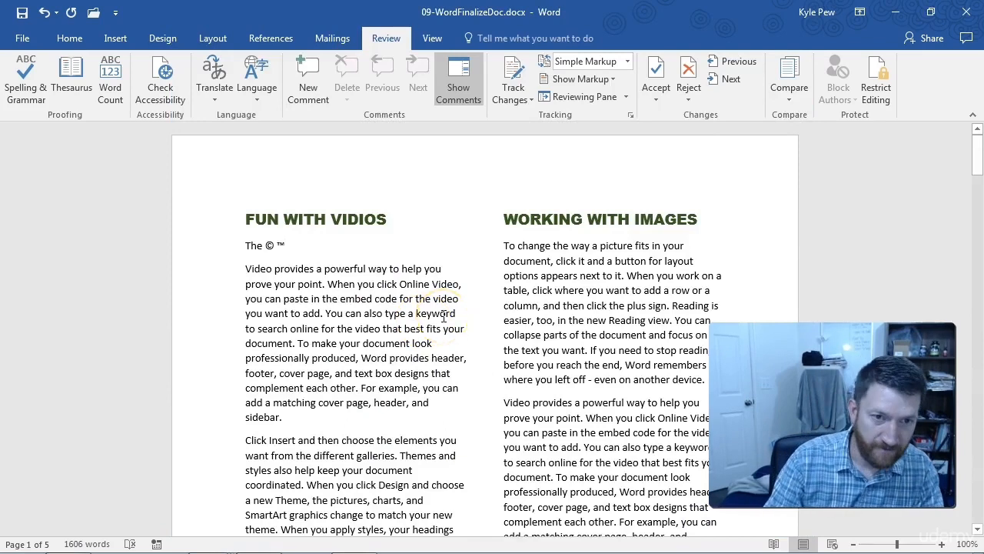
Enter "USA" on a new line below the symbols to test the new AutoCorrect entry.
{"action": "key", "text": "Return"}
{"action": "type", "text": "USA"}
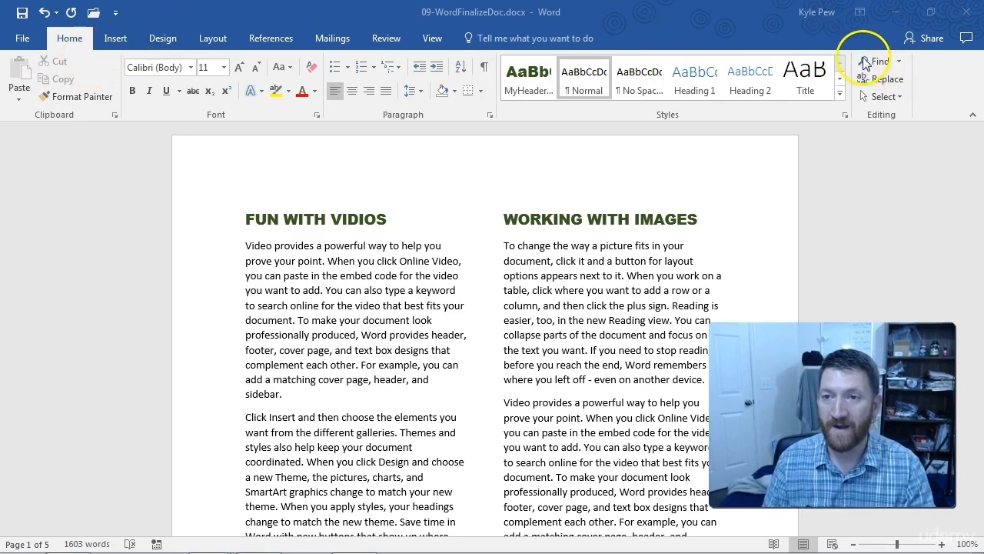
Open the document's search pane, and view and close the Advanced Find dialog.
{"action": "left_click", "coordinate": [875, 66]}
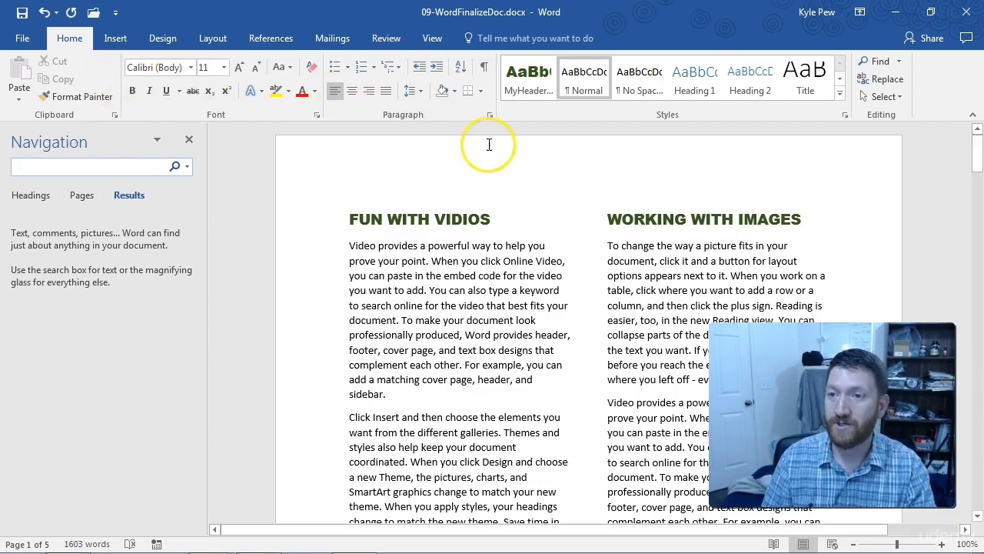
{"action": "left_click", "coordinate": [902, 62]}
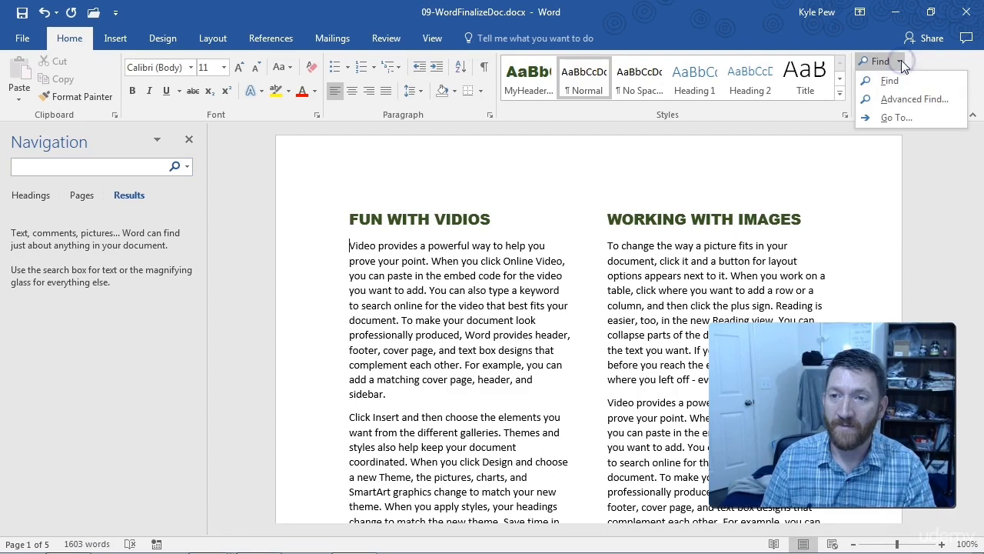
{"action": "left_click", "coordinate": [914, 100]}
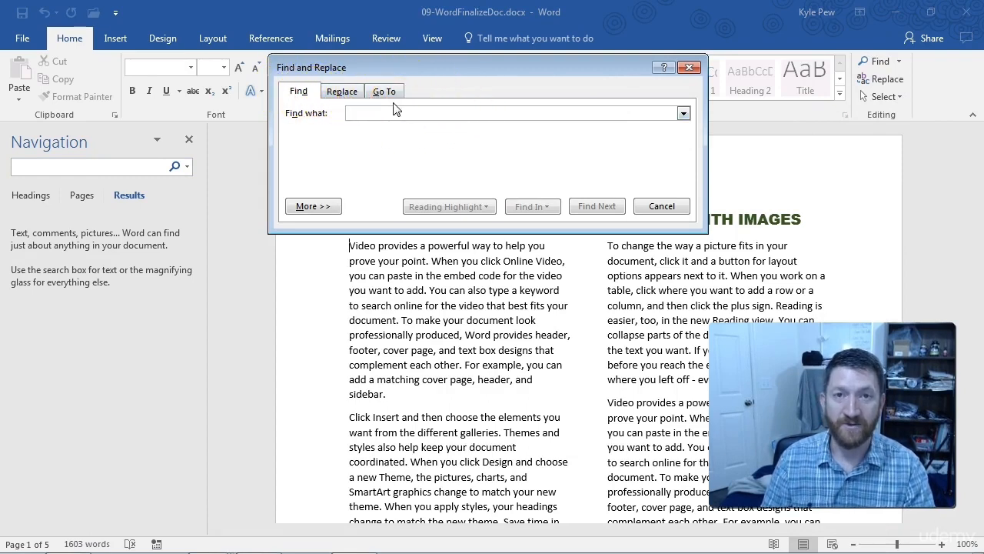
{"action": "left_click", "coordinate": [690, 70]}
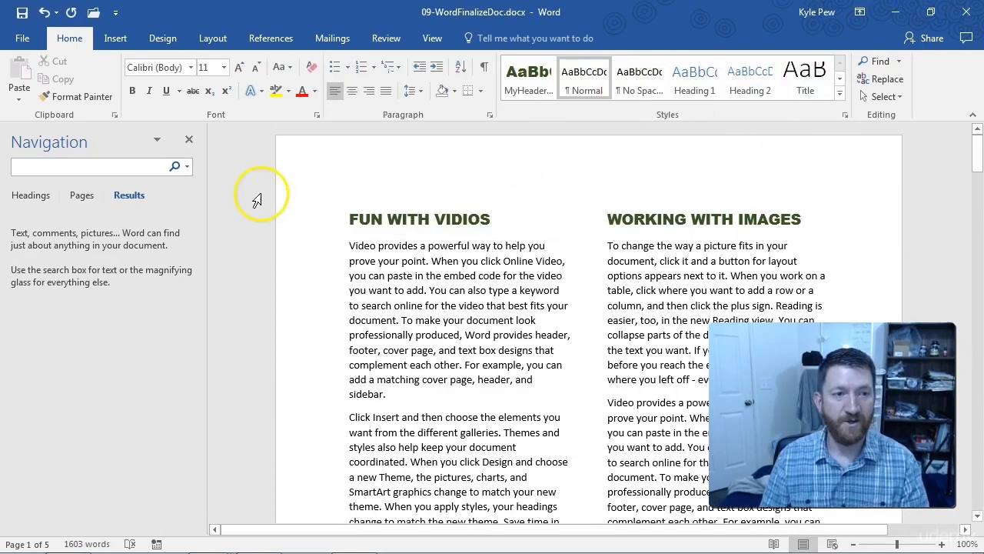
Search the document for "video".
{"action": "left_click", "coordinate": [95, 167]}
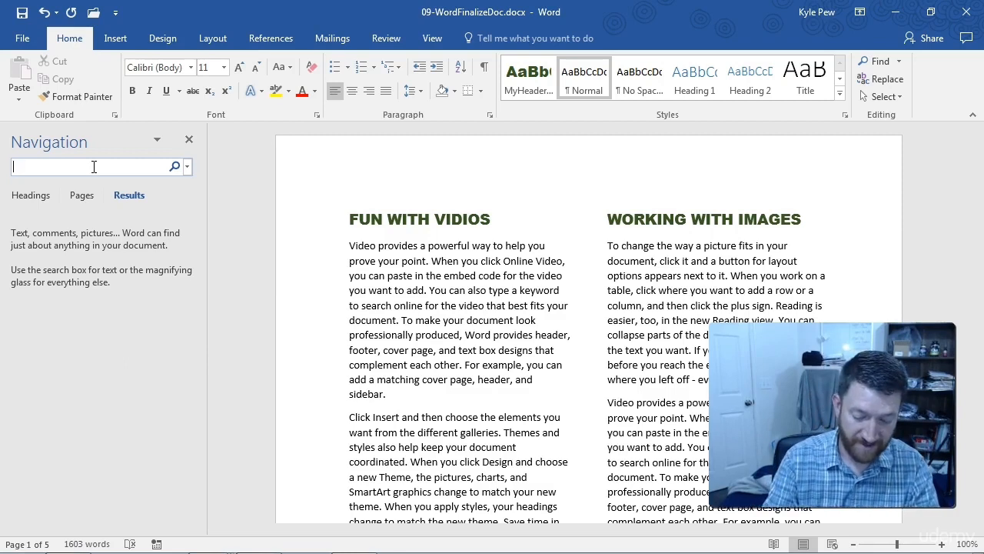
{"action": "type", "text": "vi"}
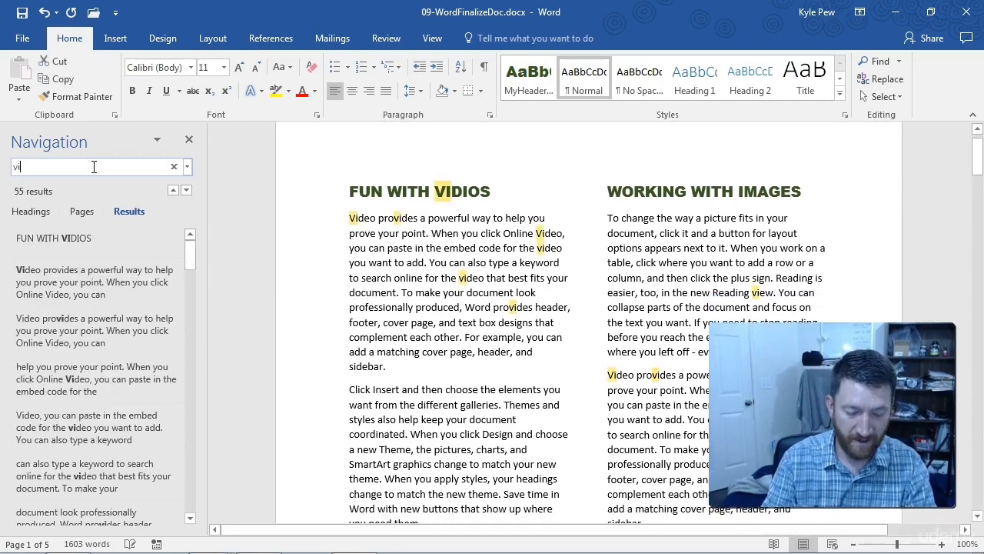
{"action": "type", "text": "deo"}
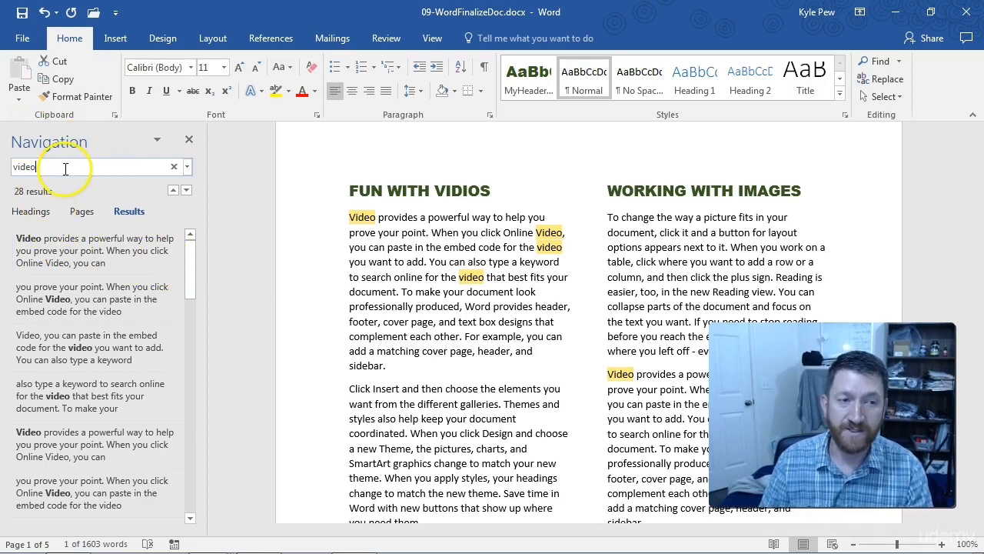
Examine several of the "video" matches in the document by jumping between the search results.
{"action": "left_click", "coordinate": [60, 302]}
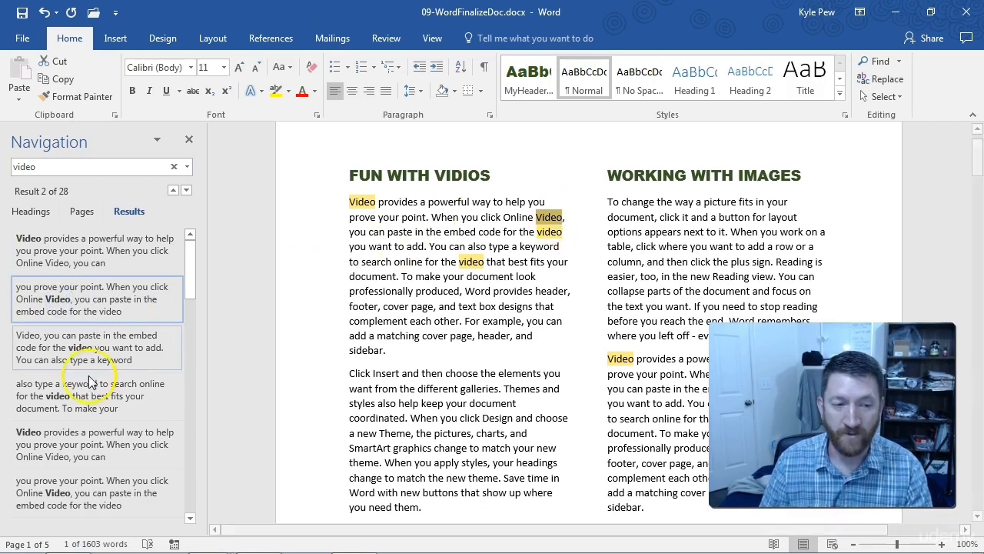
{"action": "left_click", "coordinate": [66, 454]}
{"action": "scroll", "coordinate": [67, 453], "scroll_direction": "down", "scroll_amount": 5}
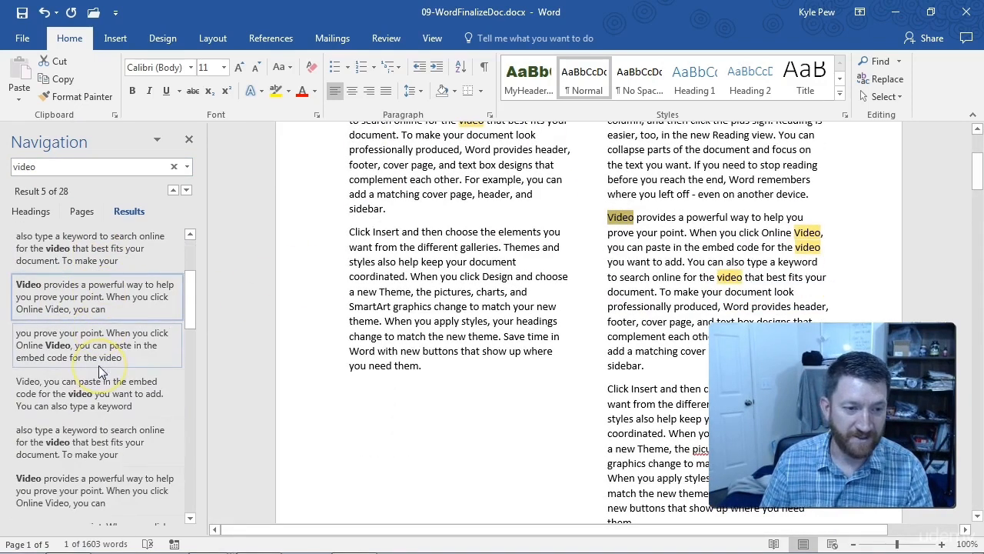
{"action": "left_click", "coordinate": [58, 416]}
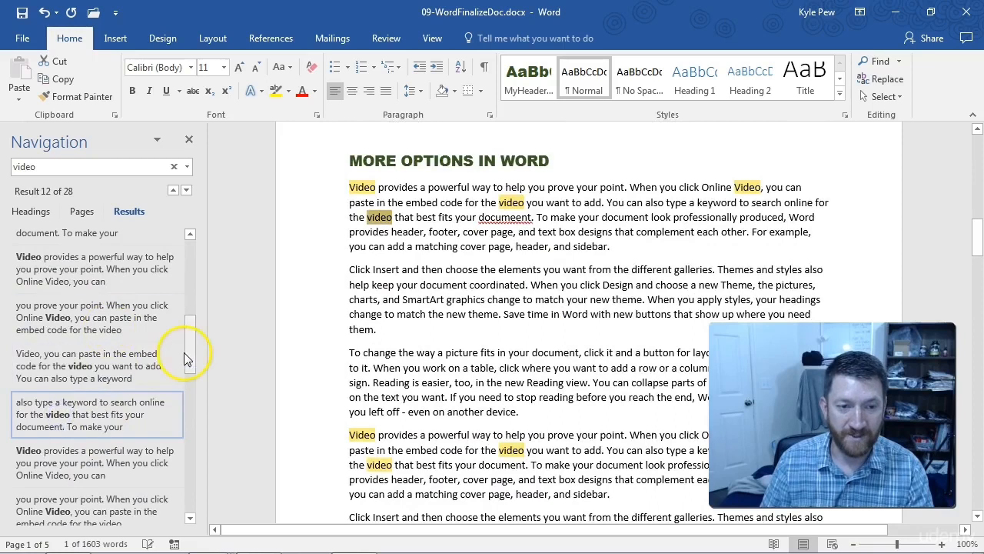
{"action": "left_click_drag", "start_coordinate": [183, 352], "coordinate": [188, 367]}
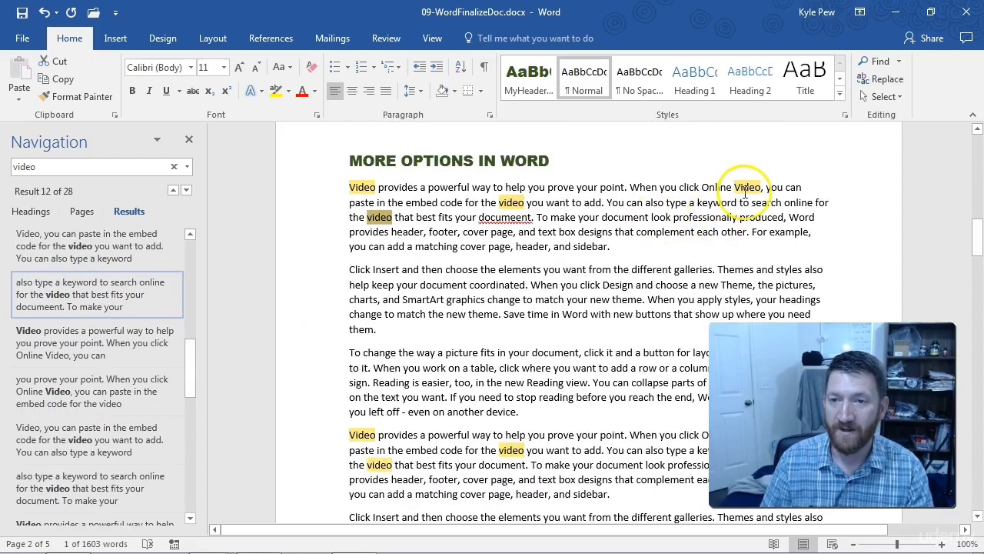
{"action": "left_click", "coordinate": [34, 434]}
{"action": "left_click", "coordinate": [57, 340]}
{"action": "left_click", "coordinate": [67, 243]}
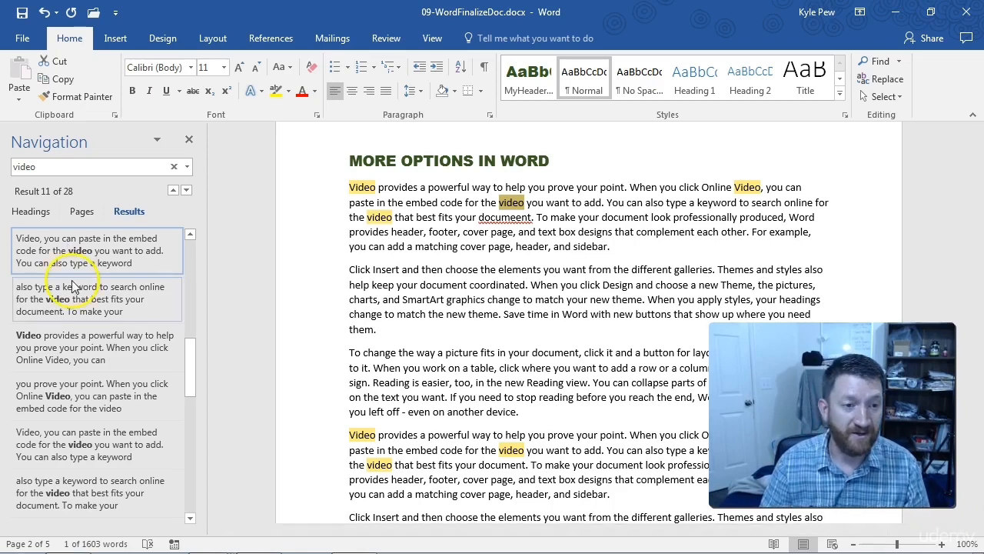
{"action": "left_click", "coordinate": [75, 355]}
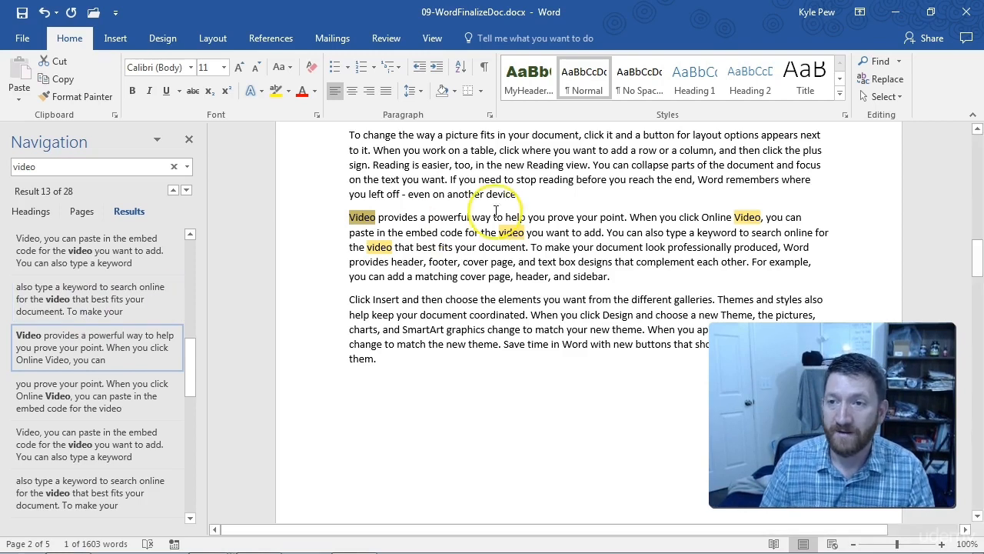
Open Find and Replace on its replace options for "Video", and place the cursor in the WORKING WITH IMAGES heading.
{"action": "left_click", "coordinate": [899, 62]}
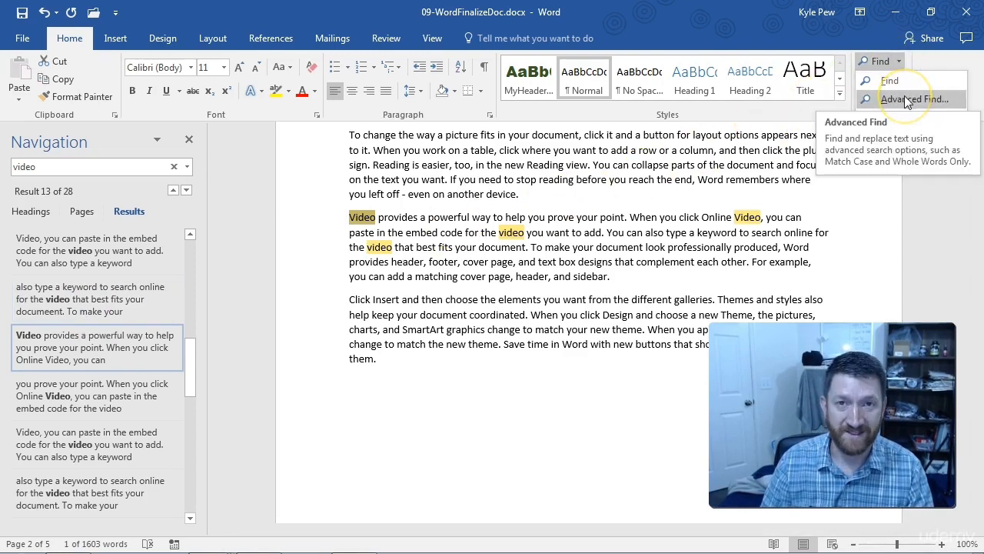
{"action": "left_click", "coordinate": [907, 100]}
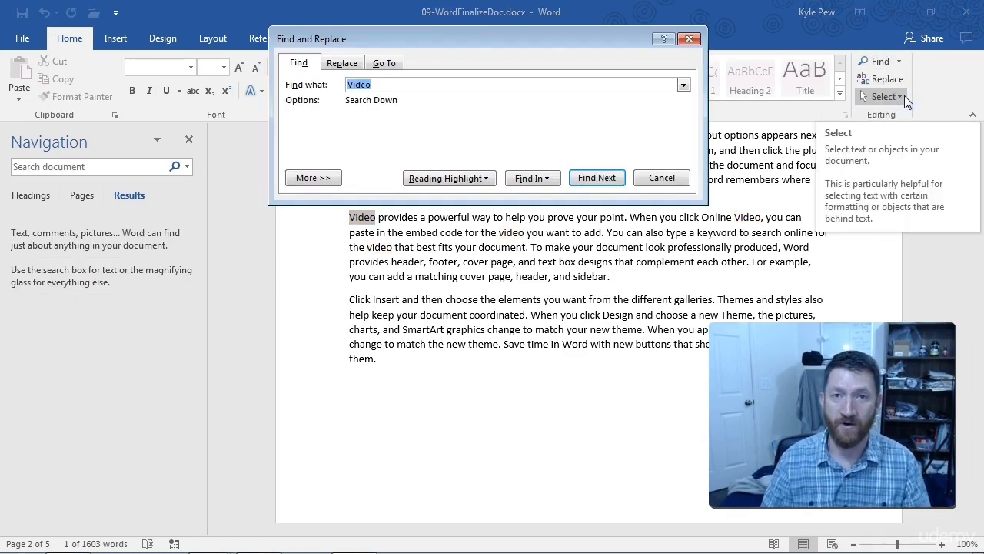
{"action": "left_click_drag", "start_coordinate": [539, 43], "coordinate": [545, 141]}
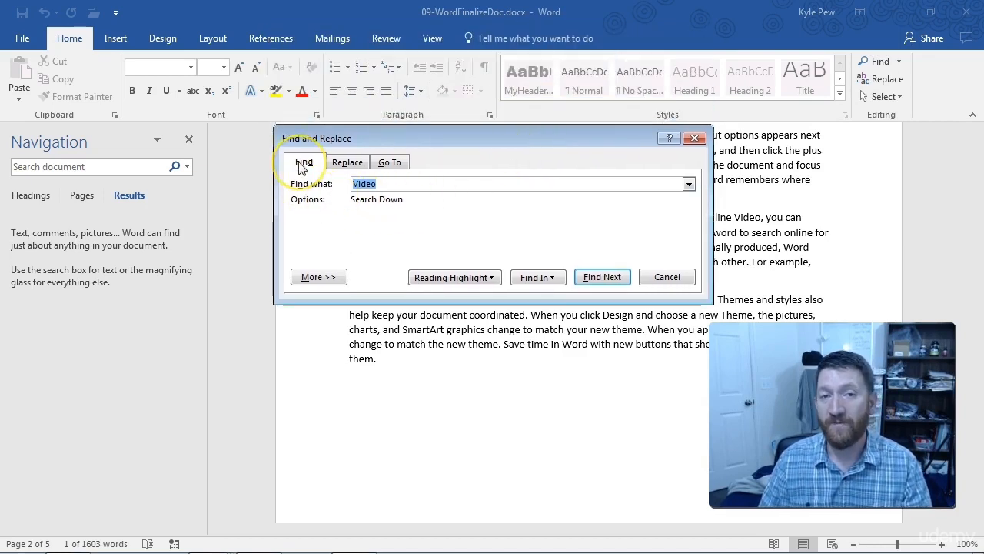
{"action": "left_click", "coordinate": [347, 165]}
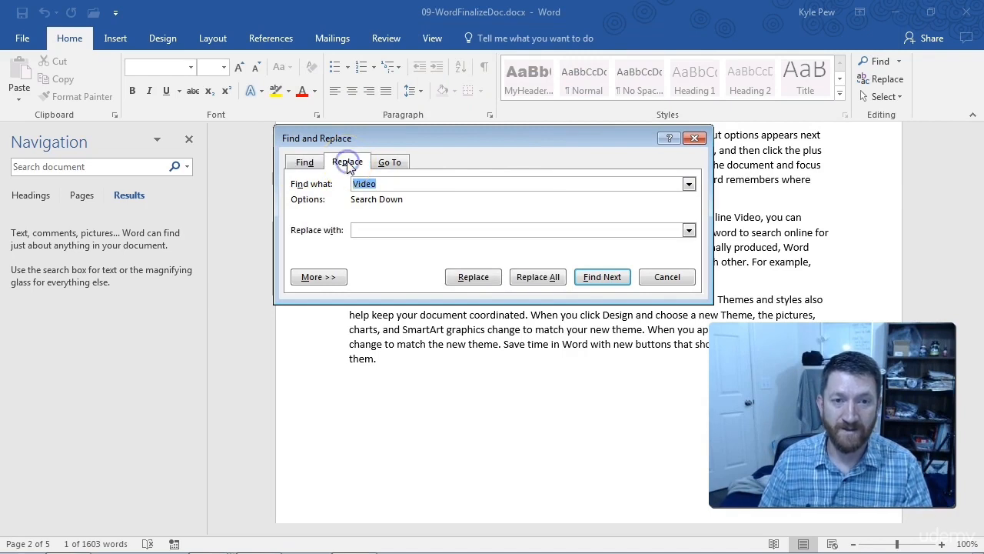
{"action": "left_click", "coordinate": [298, 187]}
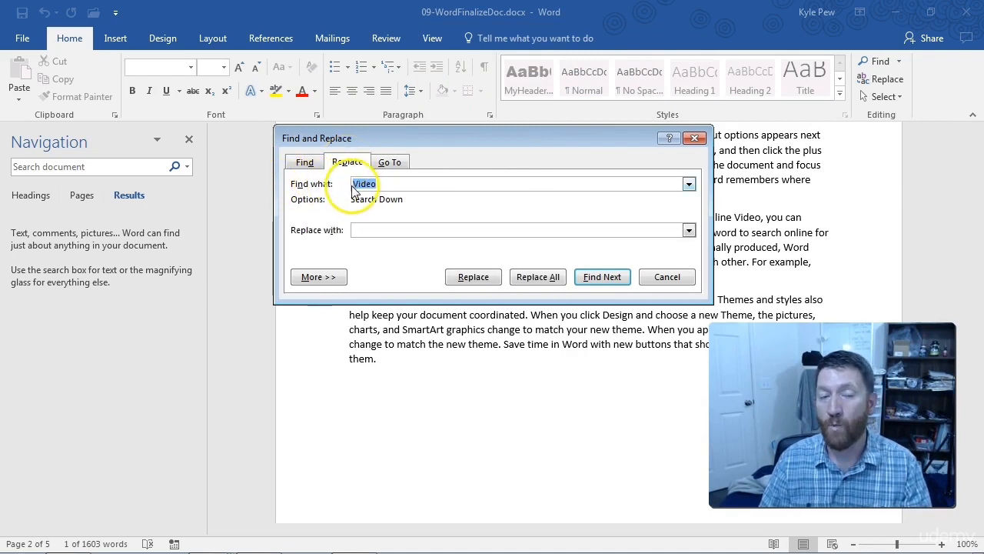
{"action": "left_click_drag", "start_coordinate": [971, 260], "coordinate": [979, 144]}
{"action": "left_click", "coordinate": [770, 236]}
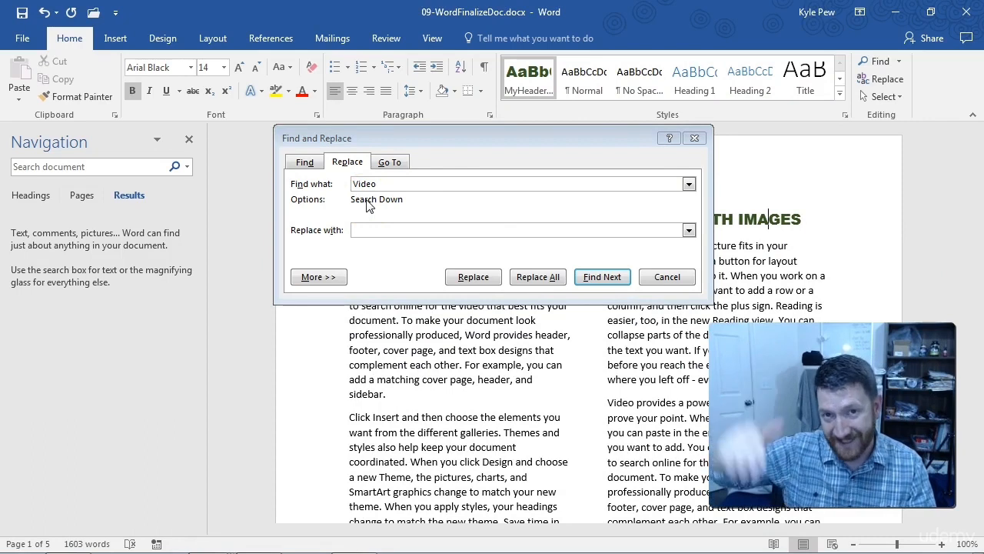
Replace every "Video" in the whole document with "Moving Pictures", continuing from the beginning, and close Find and Replace.
{"action": "left_click", "coordinate": [361, 230]}
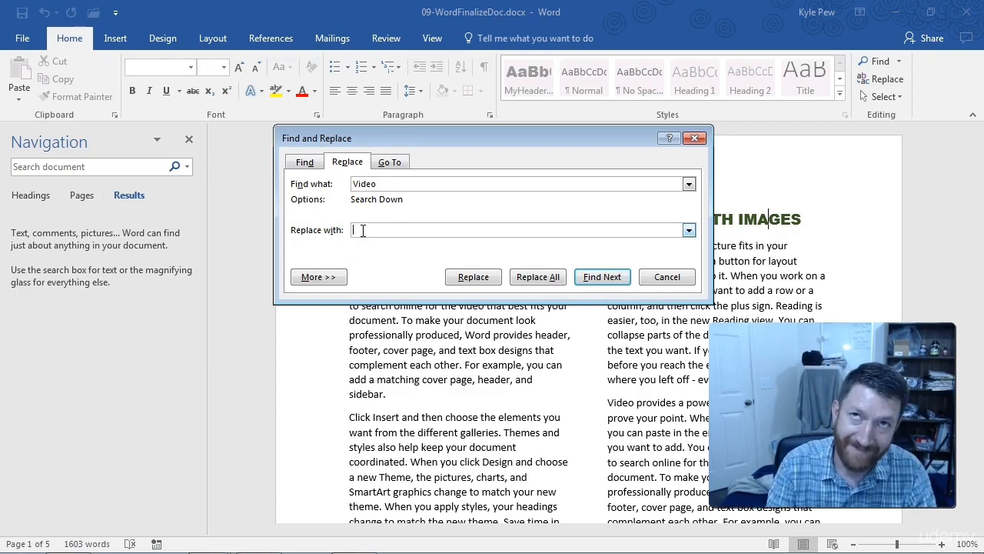
{"action": "type", "text": "Movi"}
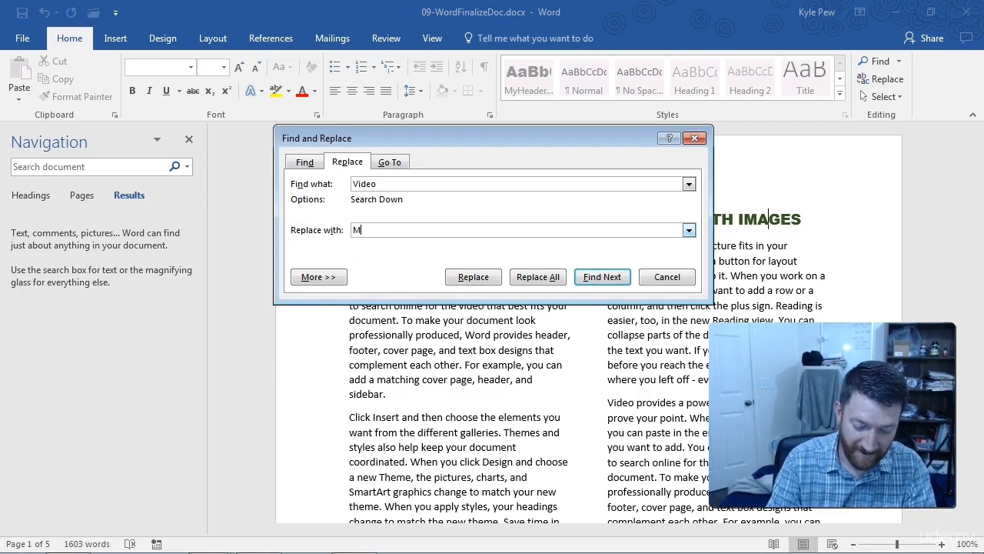
{"action": "type", "text": "ng Pictures"}
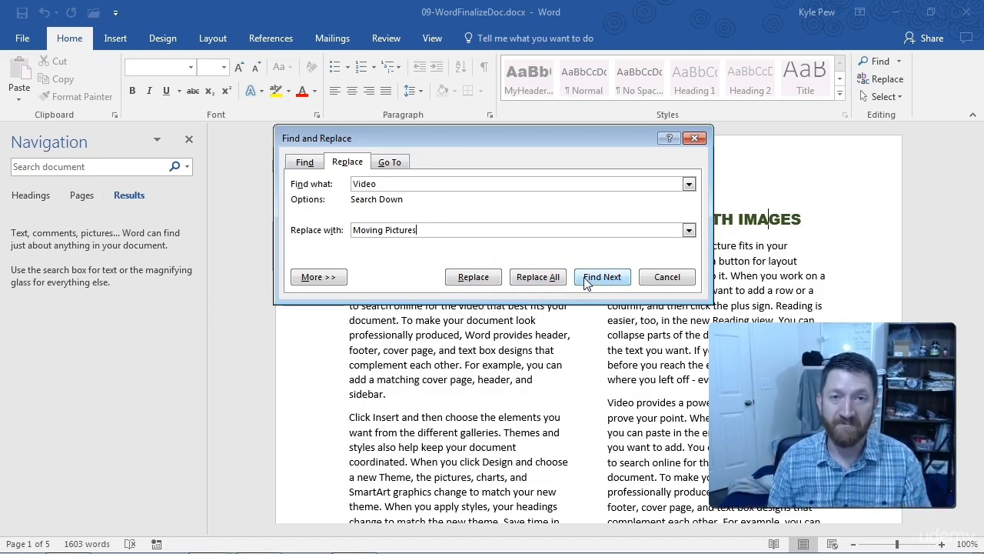
{"action": "left_click", "coordinate": [538, 276]}
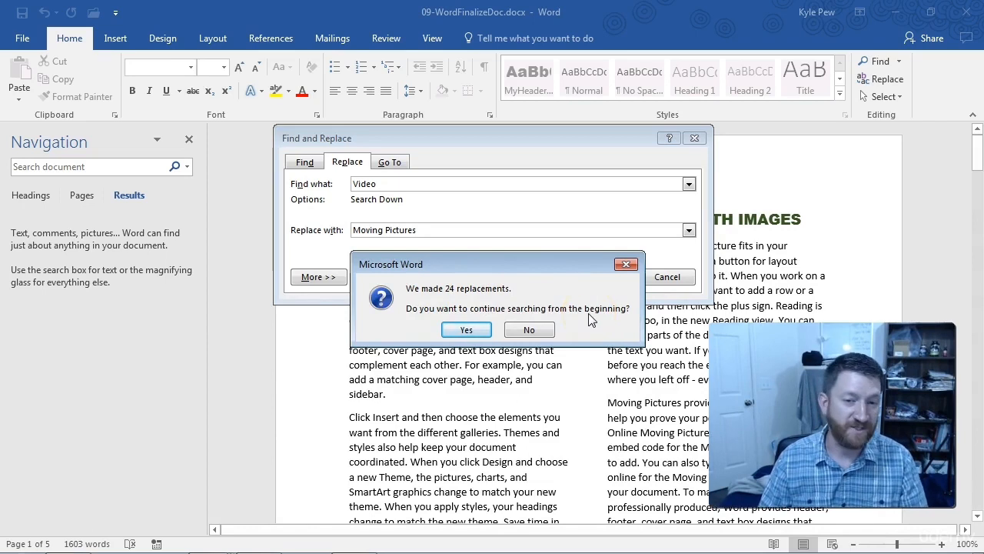
{"action": "left_click", "coordinate": [461, 327]}
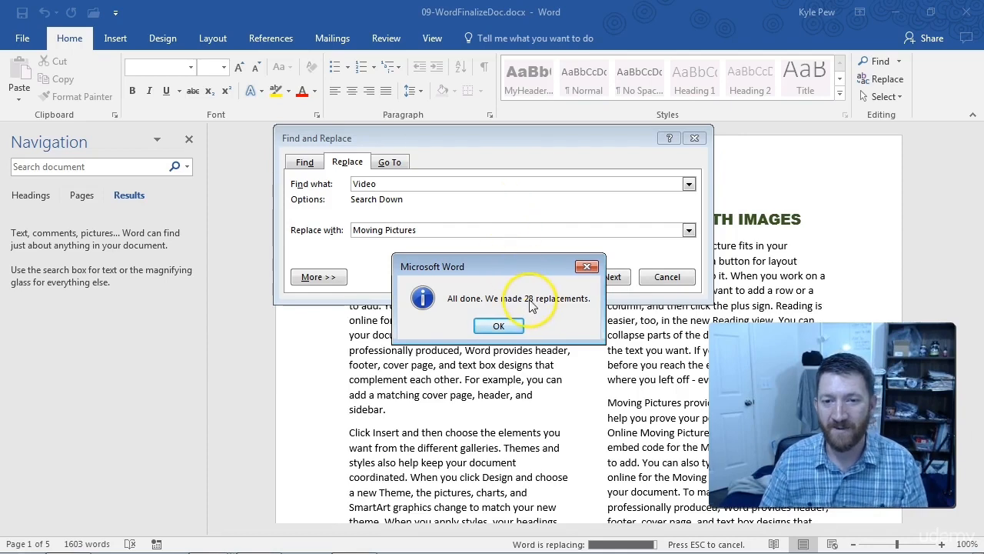
{"action": "left_click", "coordinate": [498, 326]}
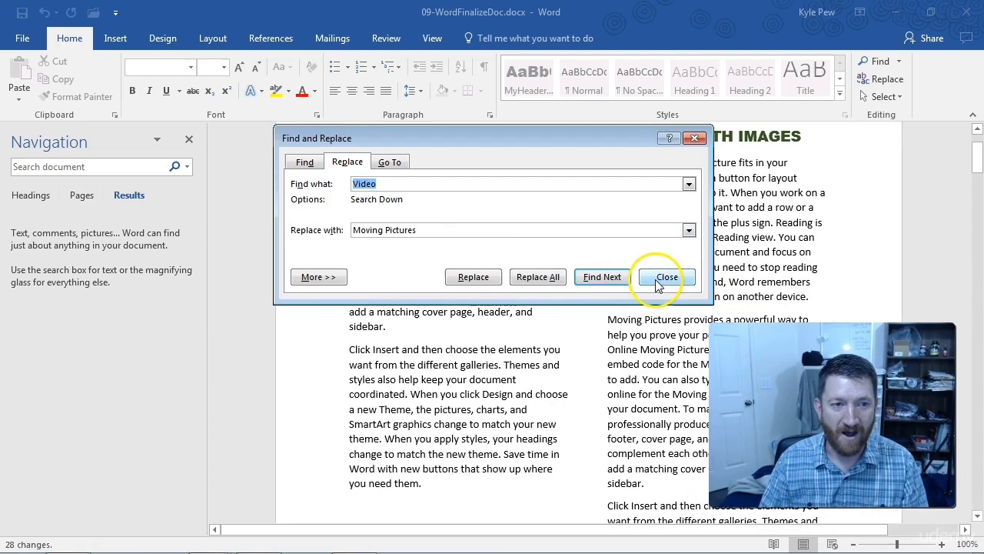
{"action": "left_click", "coordinate": [664, 277]}
Search the document for "video" and for "moving p" to check the replacements.
{"action": "left_click", "coordinate": [105, 167]}
{"action": "type", "text": "video"}
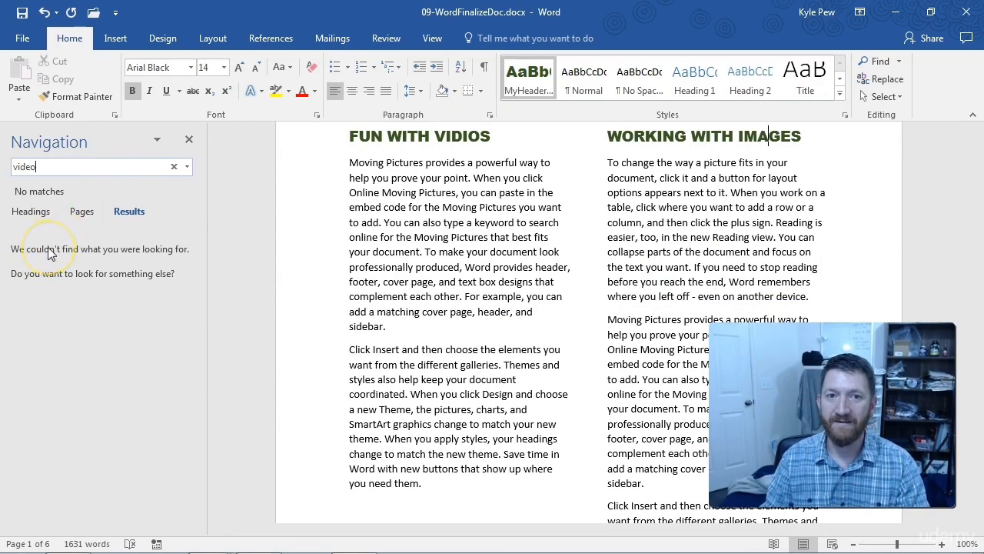
{"action": "key", "text": "BackSpace"}
{"action": "key", "text": "BackSpace"}
{"action": "key", "text": "BackSpace"}
{"action": "key", "text": "BackSpace"}
{"action": "key", "text": "BackSpace"}
{"action": "type", "text": "moving p"}
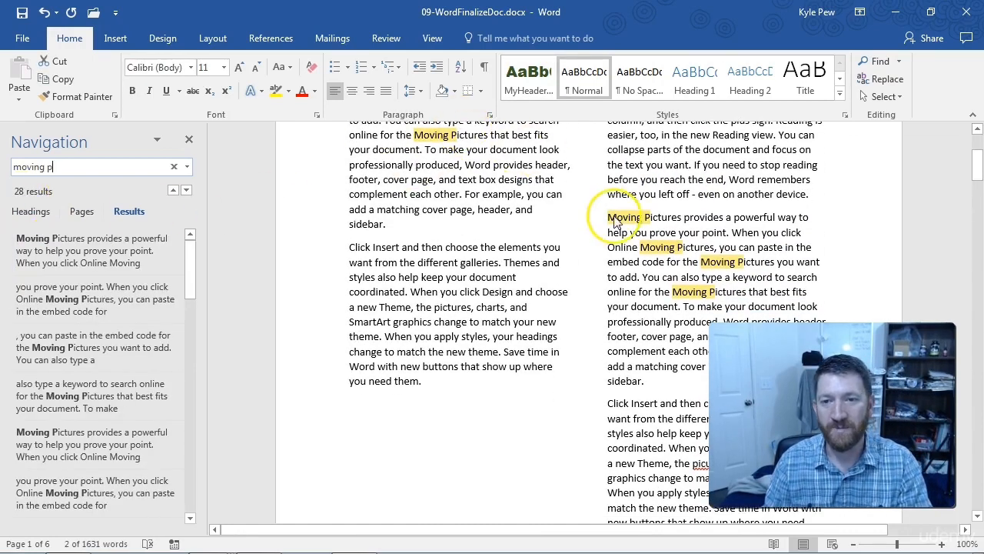
{"action": "left_click", "coordinate": [694, 322]}
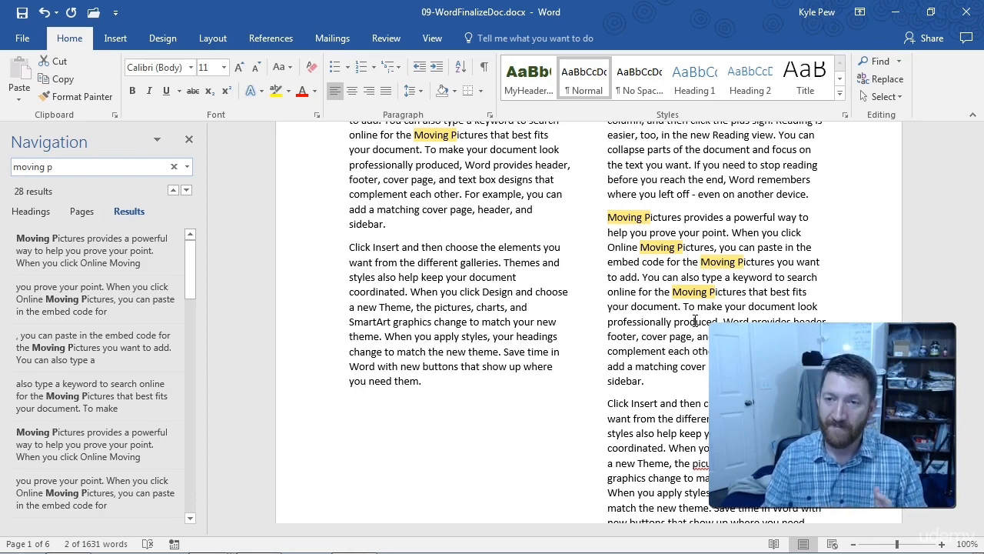
Open the Advanced Find dialog and view its replace options.
{"action": "left_click", "coordinate": [899, 62]}
{"action": "left_click", "coordinate": [899, 101]}
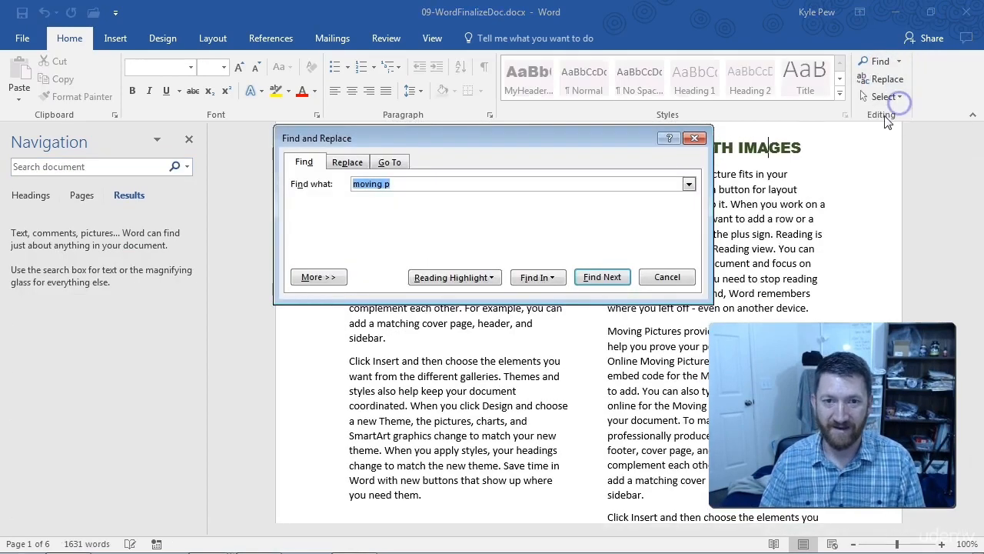
{"action": "left_click", "coordinate": [343, 163]}
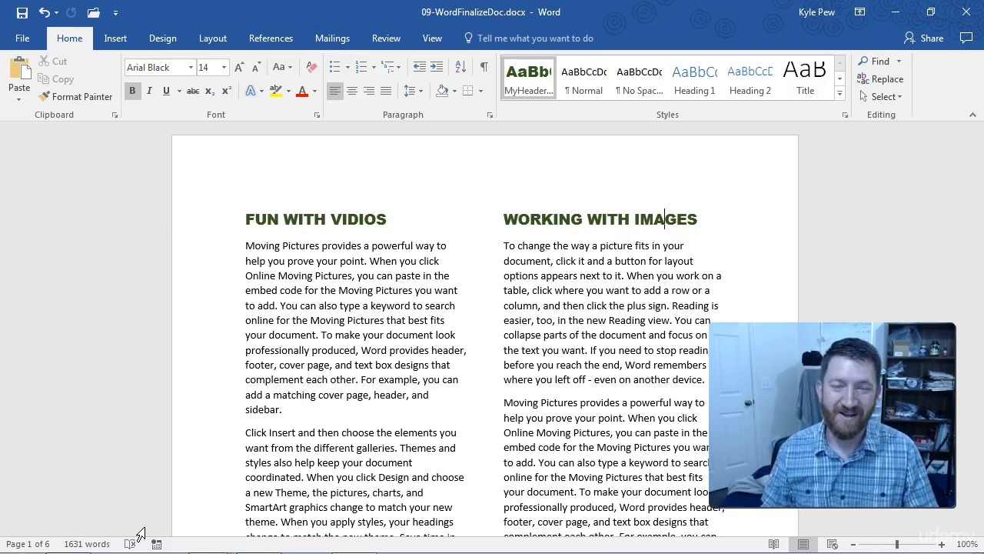
Open the document's print settings and preview.
{"action": "left_click", "coordinate": [21, 37]}
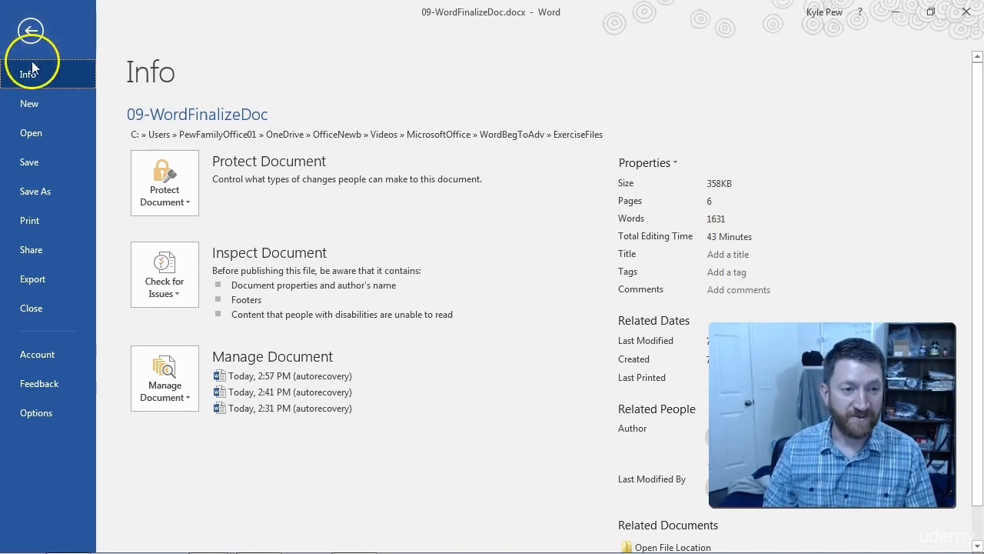
{"action": "left_click", "coordinate": [38, 223]}
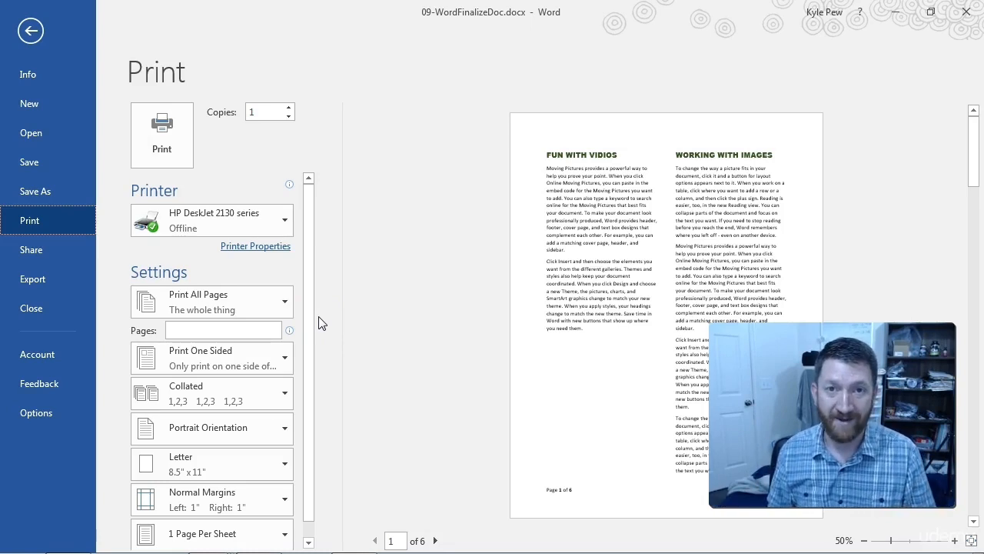
{"action": "left_click", "coordinate": [75, 222]}
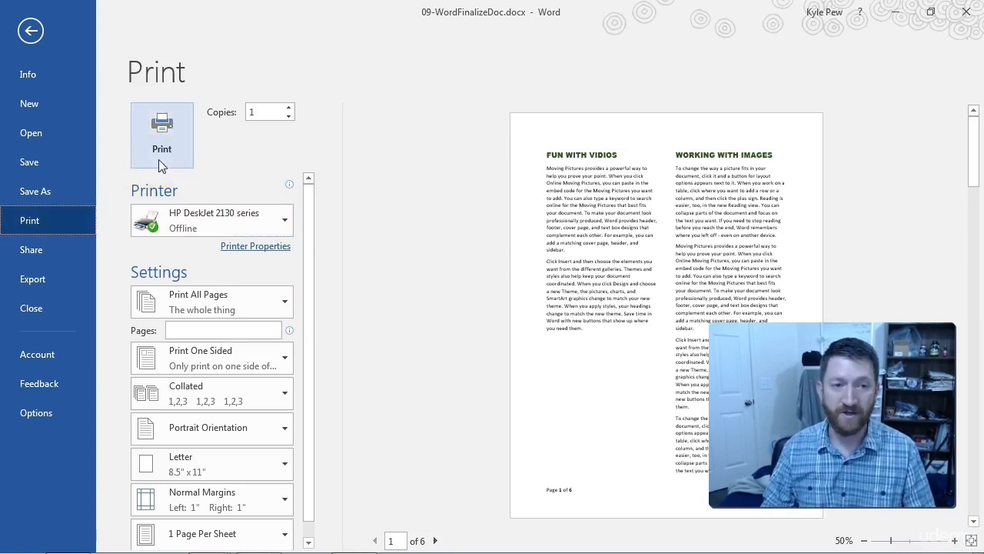
{"action": "mouse_move", "coordinate": [217, 225]}
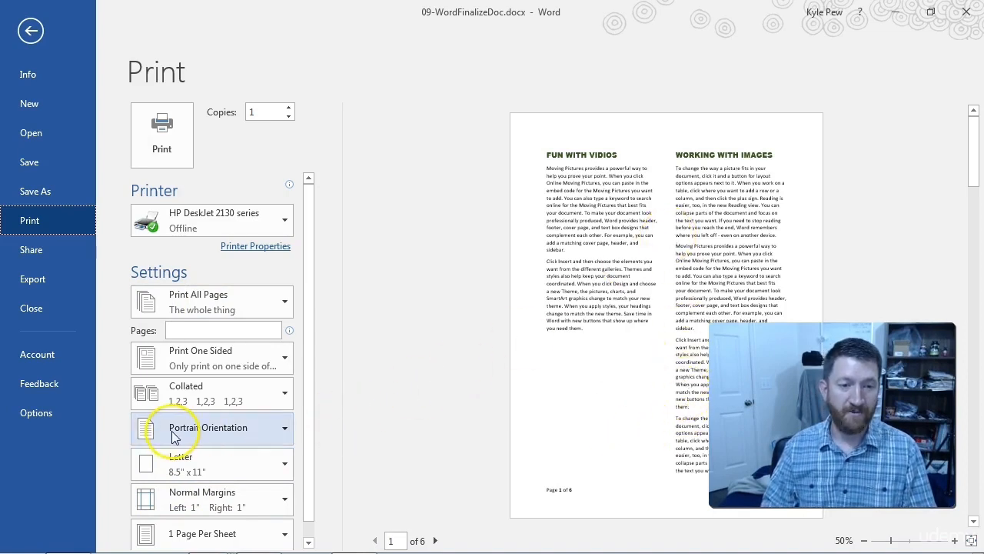
Preview the document in landscape orientation and restore portrait orientation.
{"action": "left_click", "coordinate": [226, 431]}
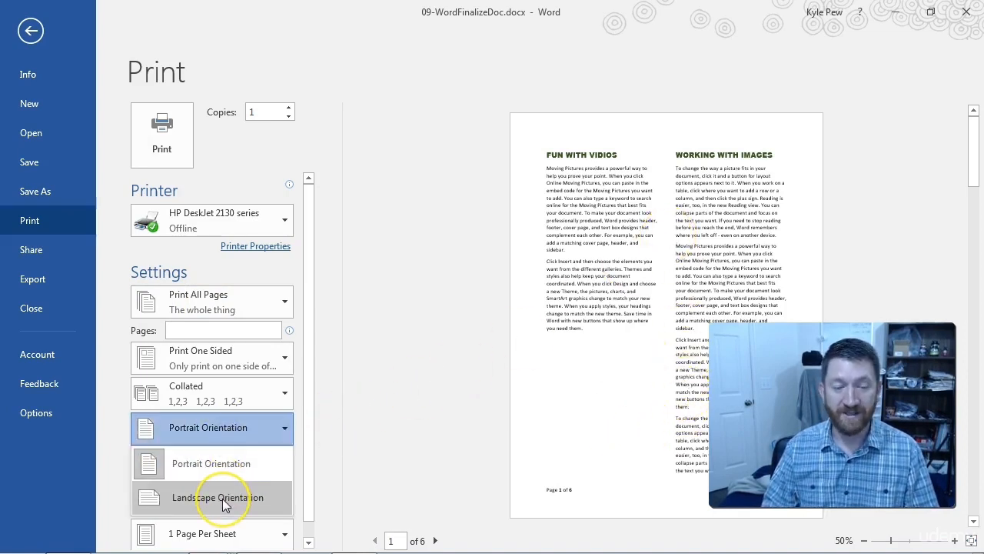
{"action": "left_click", "coordinate": [222, 498]}
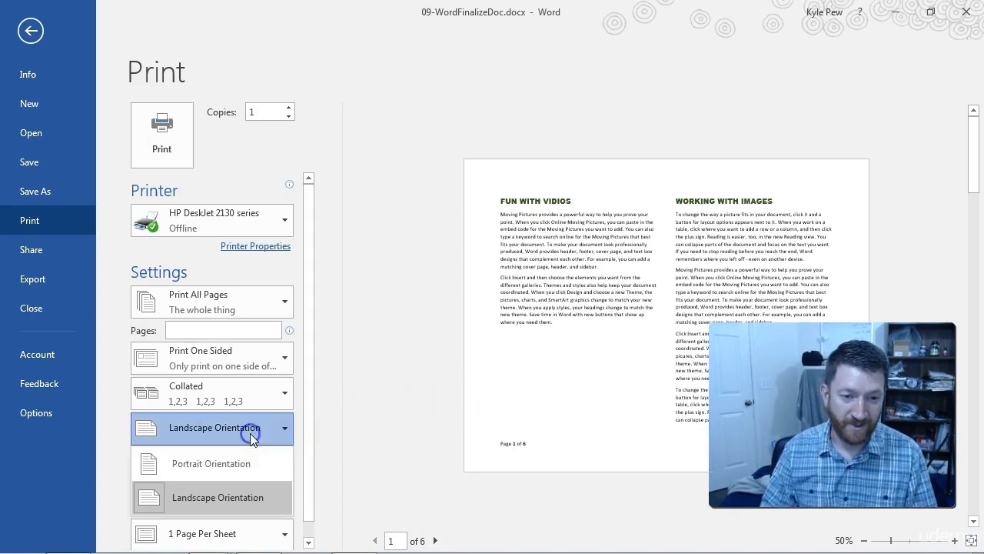
{"action": "left_click", "coordinate": [224, 463]}
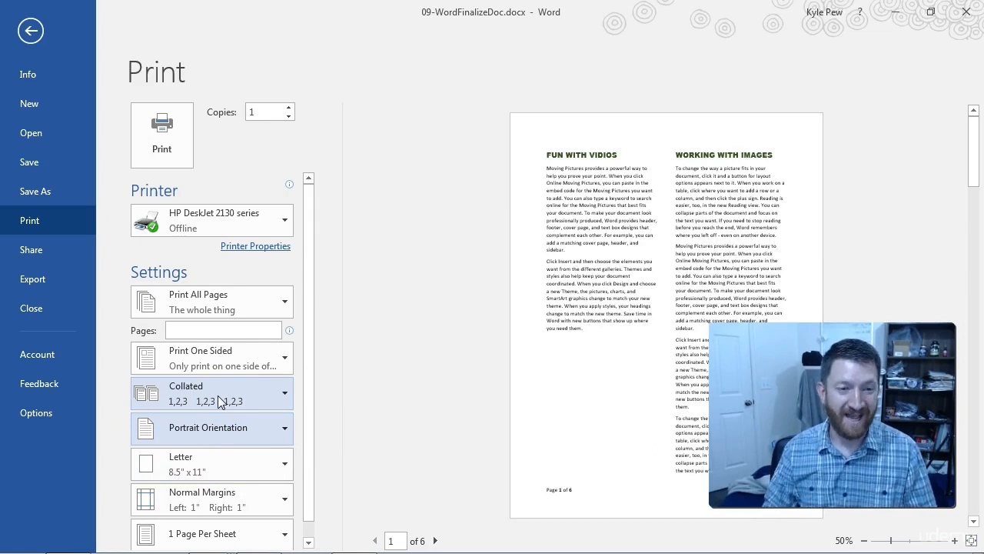
Examine the print choices for sides, paper size, margins and pages per sheet, keep one-sided printing, and return to the document.
{"action": "left_click", "coordinate": [203, 358]}
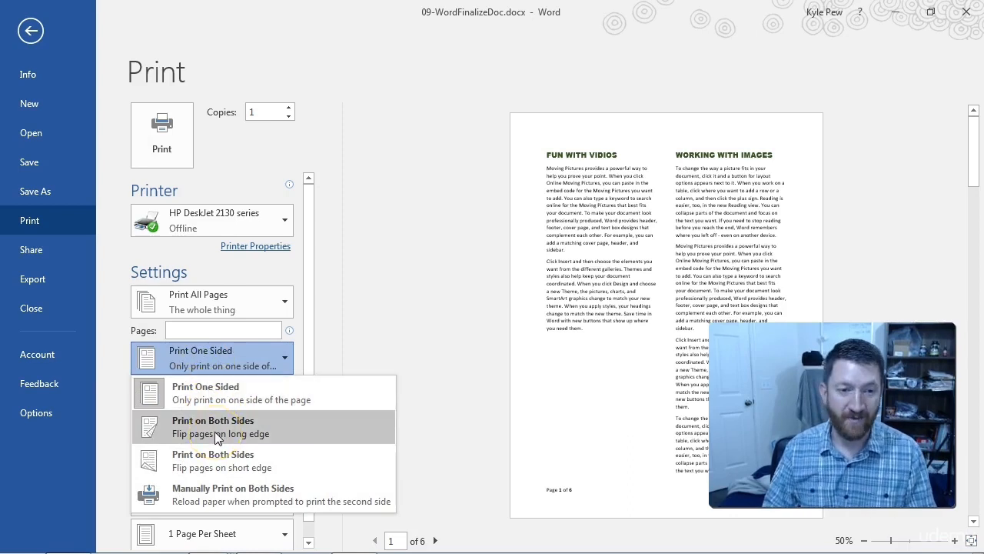
{"action": "left_click", "coordinate": [213, 396]}
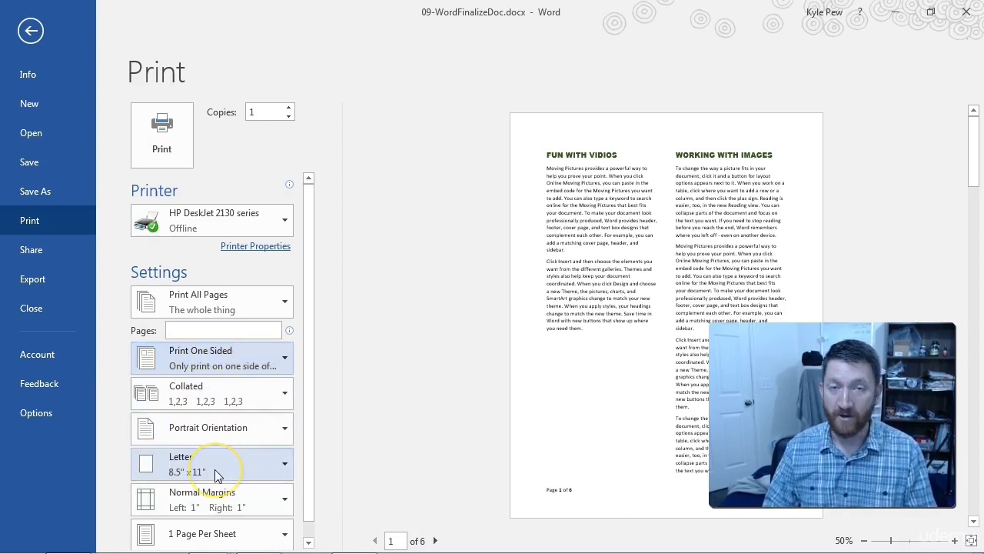
{"action": "left_click", "coordinate": [183, 466]}
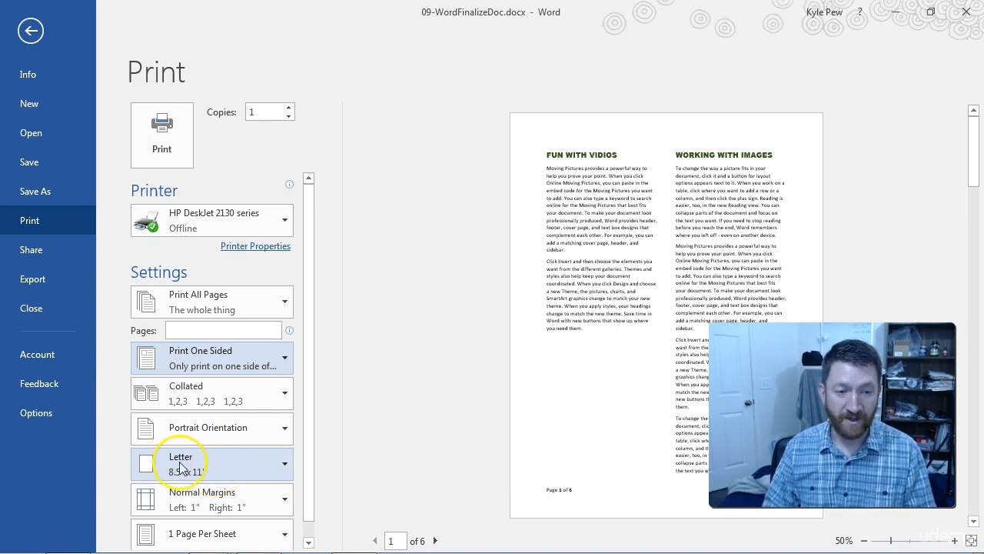
{"action": "left_click", "coordinate": [222, 470]}
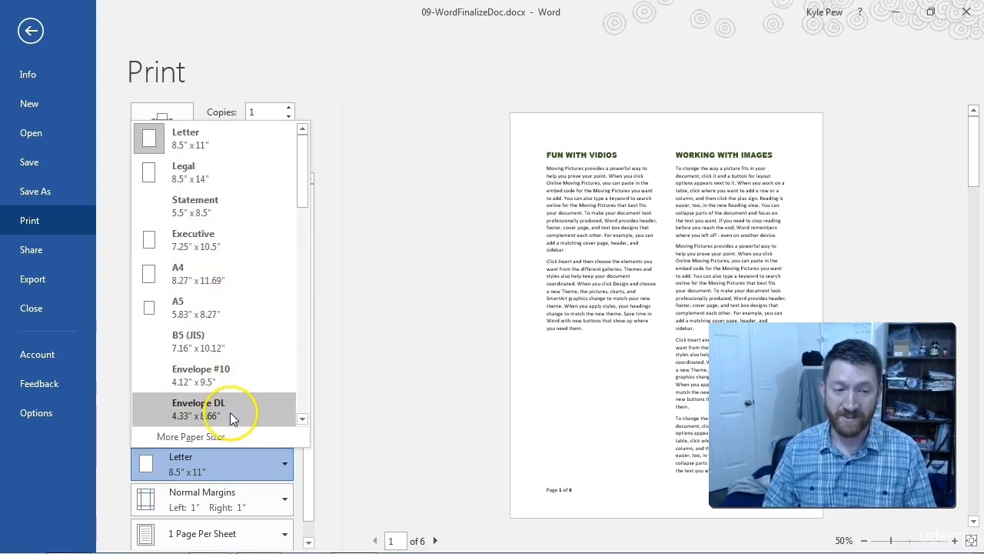
{"action": "left_click", "coordinate": [219, 509]}
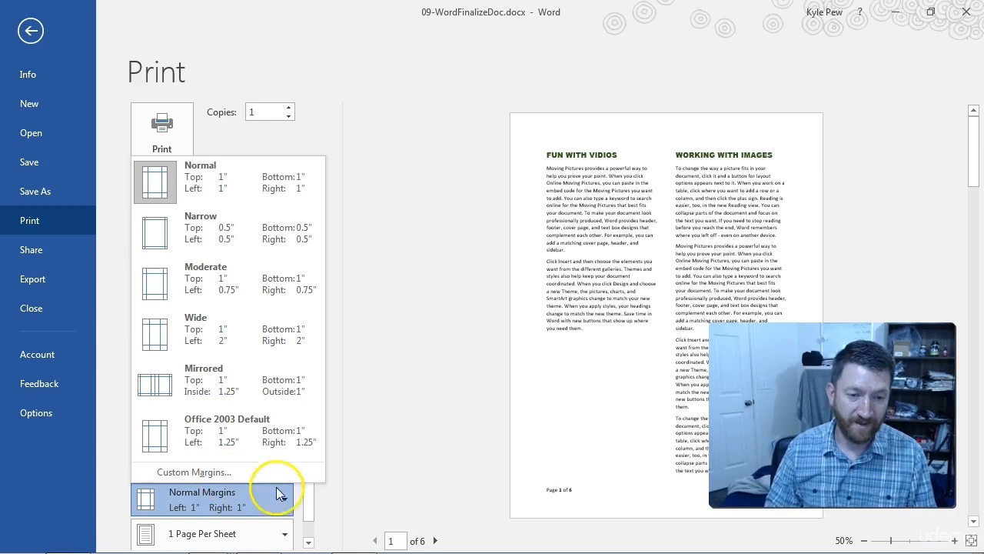
{"action": "left_click", "coordinate": [309, 538]}
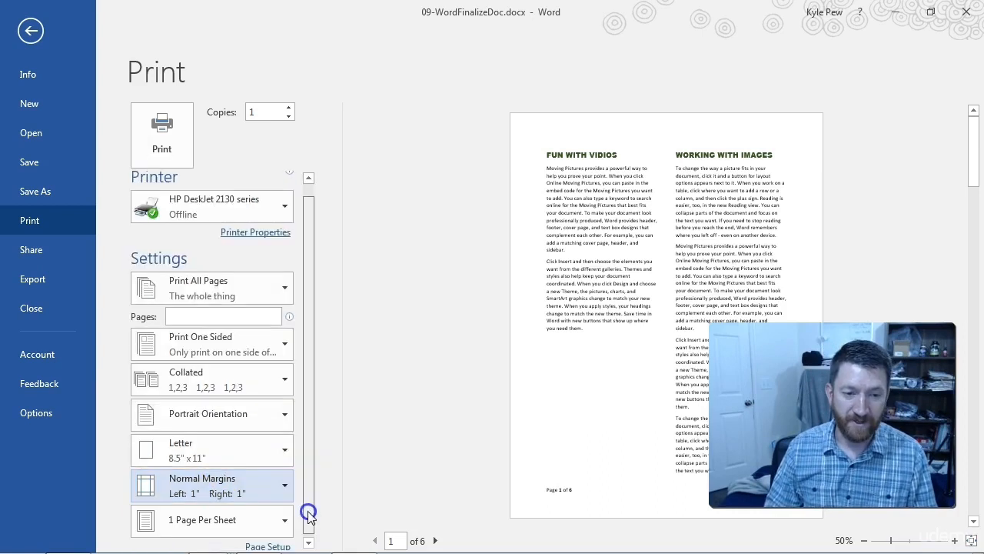
{"action": "left_click", "coordinate": [193, 521]}
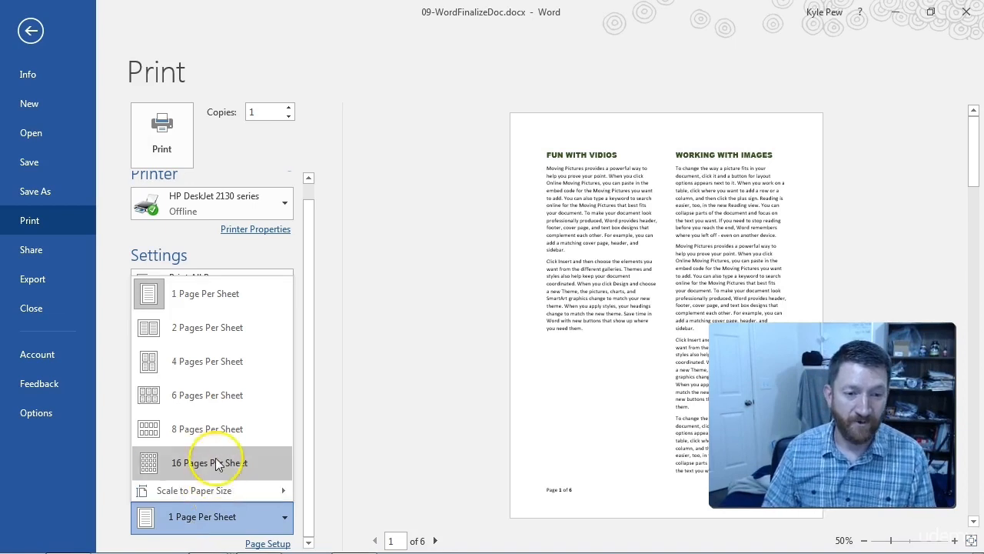
{"action": "left_click", "coordinate": [360, 311]}
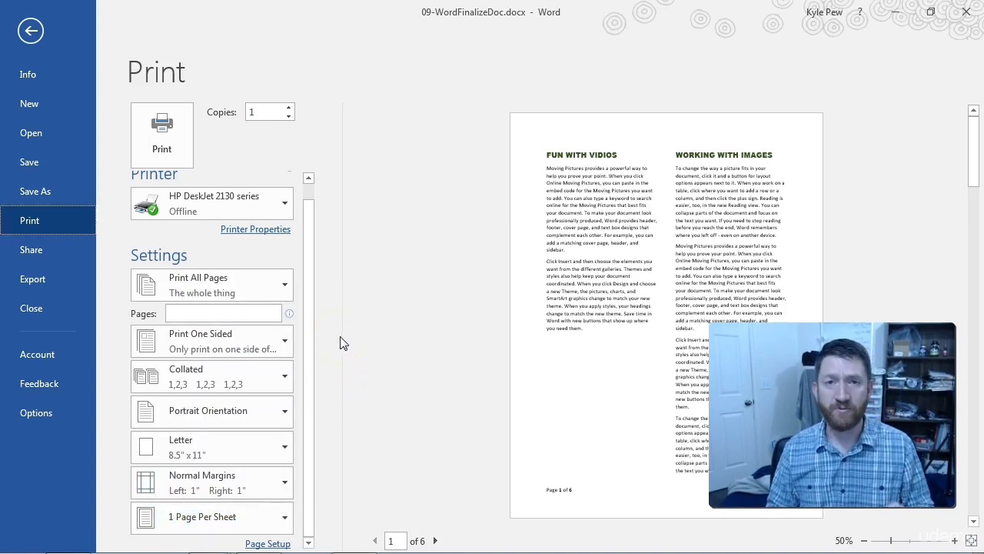
{"action": "left_click", "coordinate": [29, 29]}
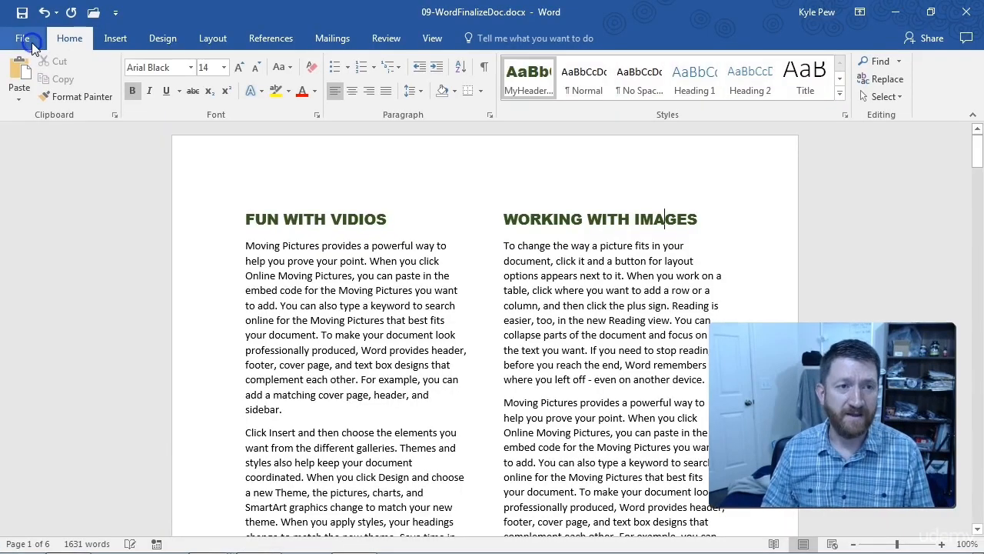
Reopen the print settings, examine the margin, paper and layout options in Page Setup, cancel it, and leave the print view.
{"action": "left_click", "coordinate": [26, 37]}
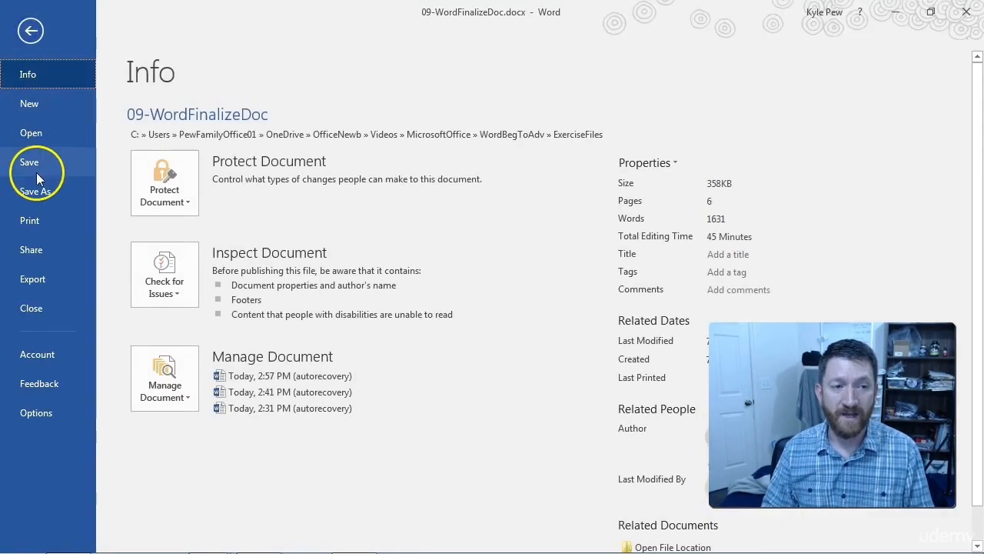
{"action": "left_click", "coordinate": [37, 220]}
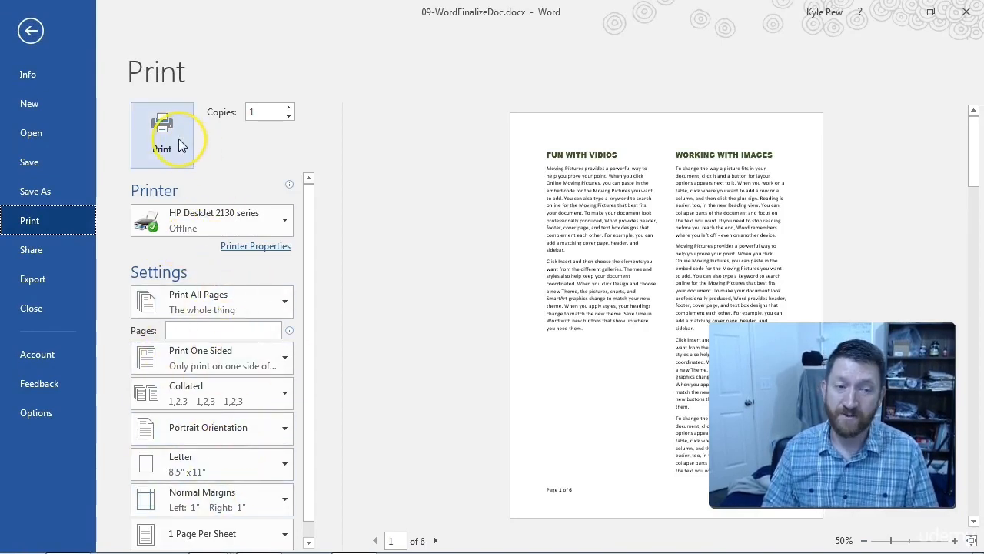
{"action": "left_click_drag", "start_coordinate": [311, 310], "coordinate": [303, 402]}
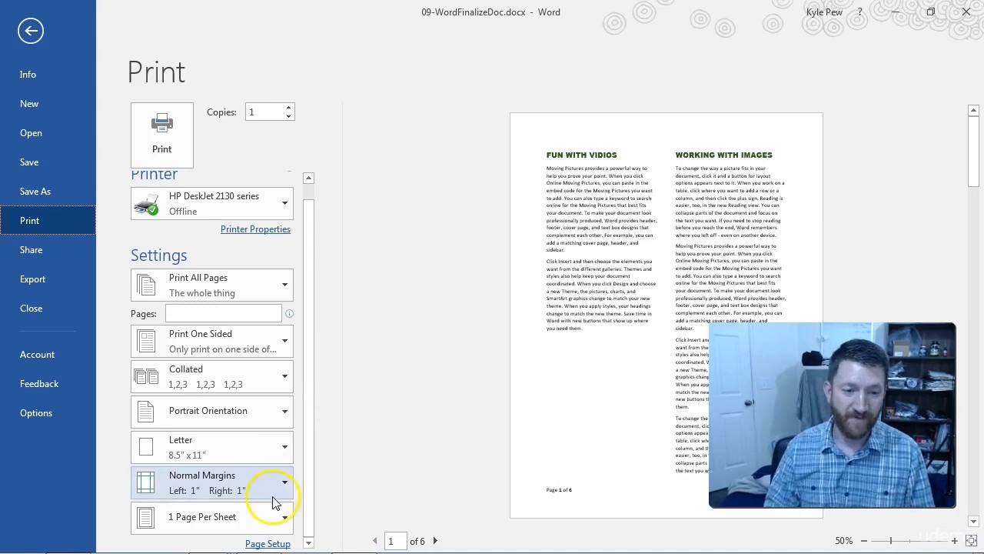
{"action": "left_click", "coordinate": [271, 544]}
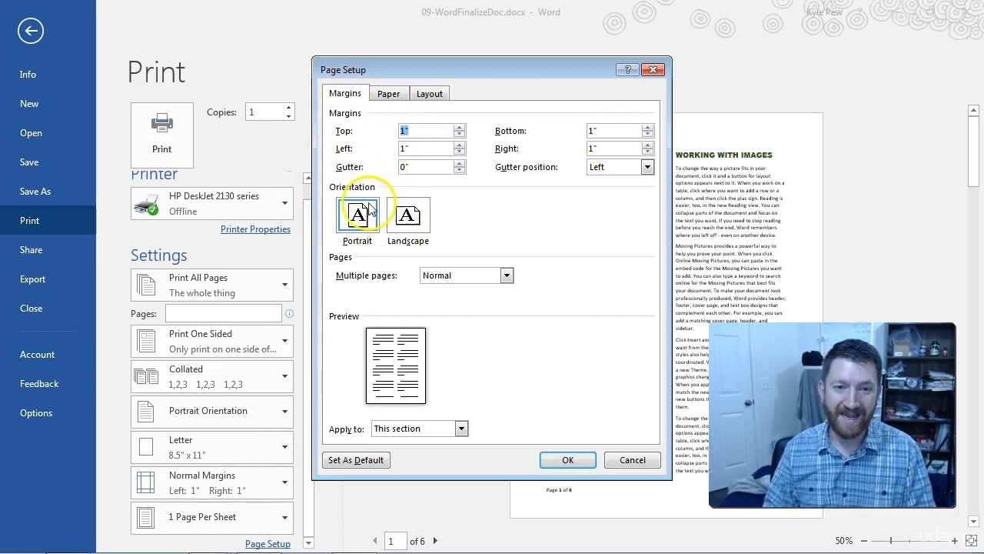
{"action": "left_click", "coordinate": [390, 96]}
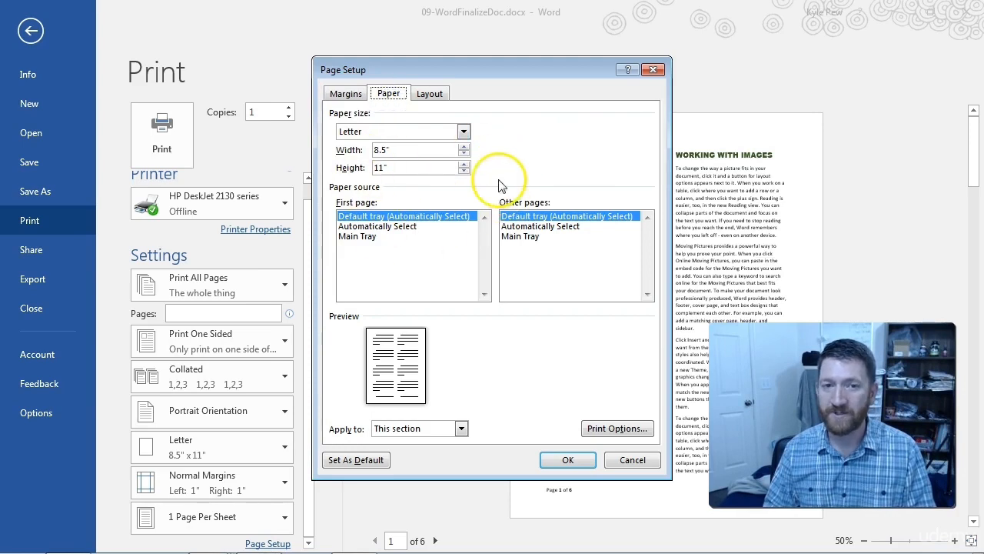
{"action": "left_click", "coordinate": [435, 102]}
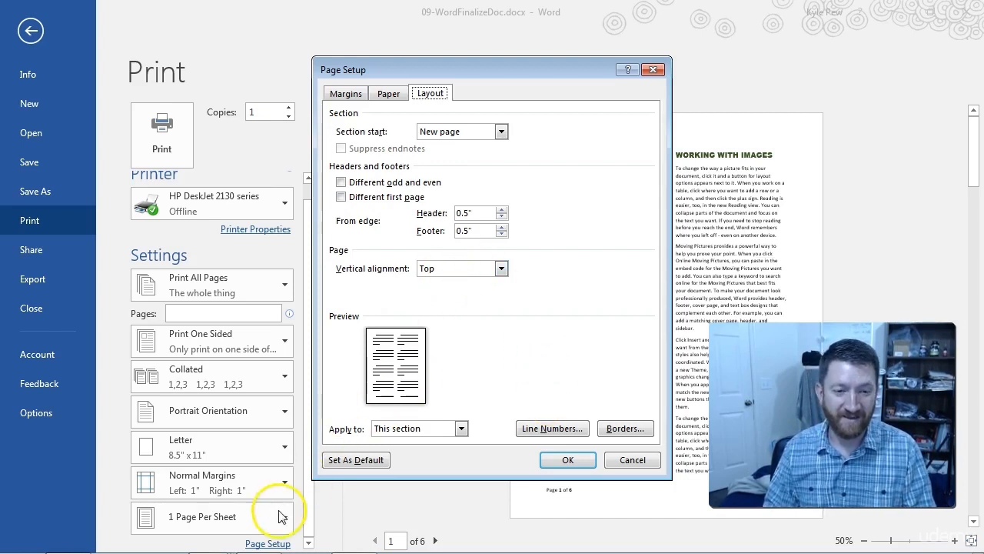
{"action": "left_click", "coordinate": [632, 459]}
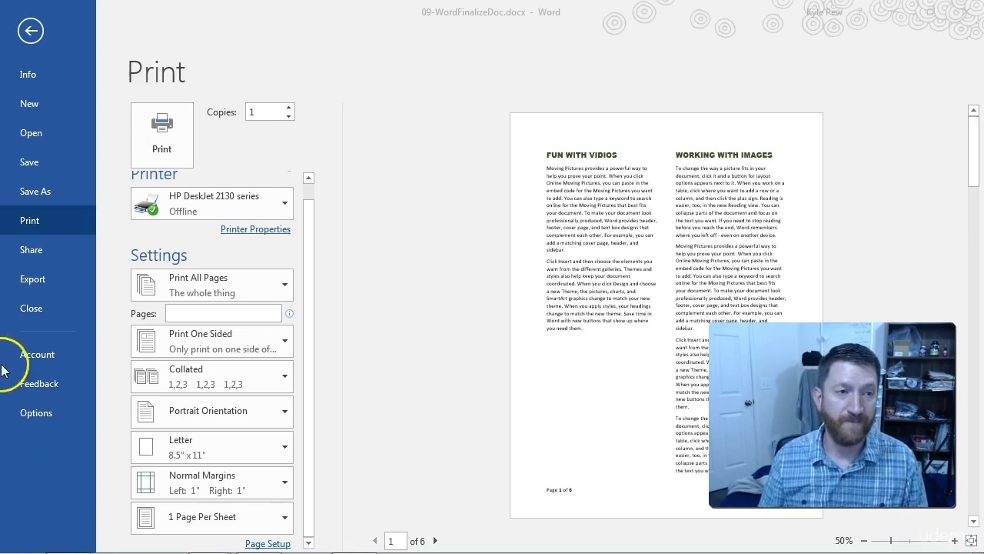
{"action": "left_click", "coordinate": [29, 31]}
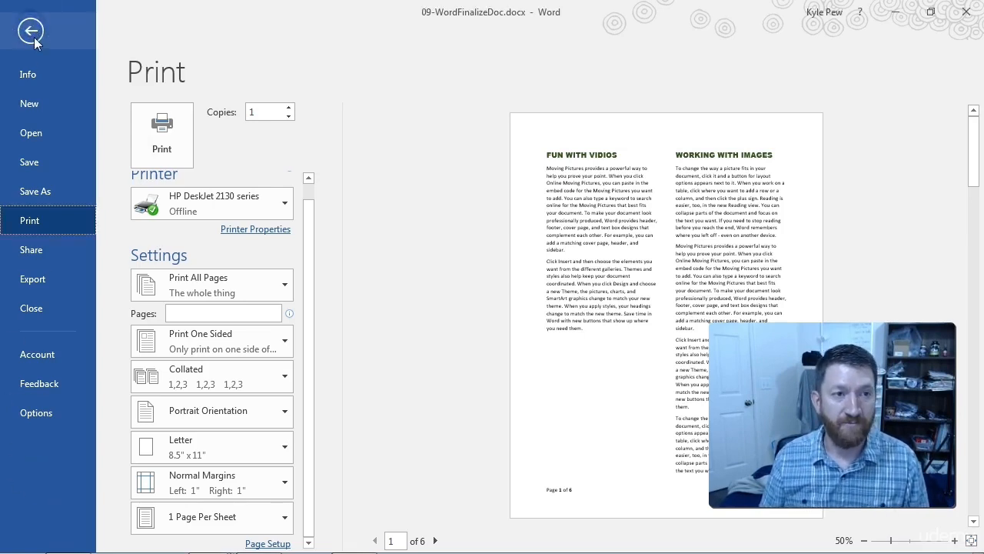
Export the document as 09-WordFinalizeDoc.pdf to the ExerciseFiles folder, optimized for standard online publishing and printing.
{"action": "left_click", "coordinate": [29, 30]}
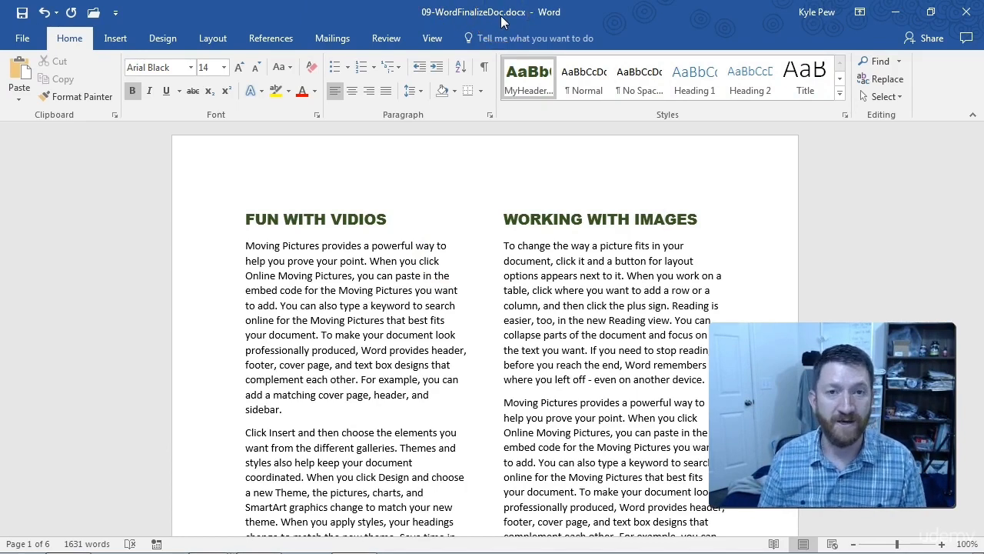
{"action": "left_click", "coordinate": [17, 38]}
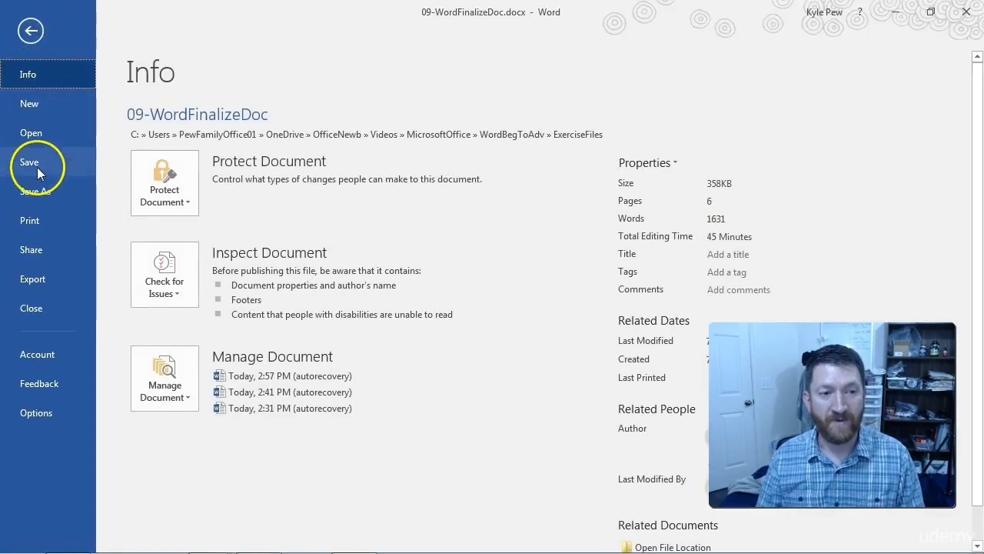
{"action": "left_click", "coordinate": [36, 282]}
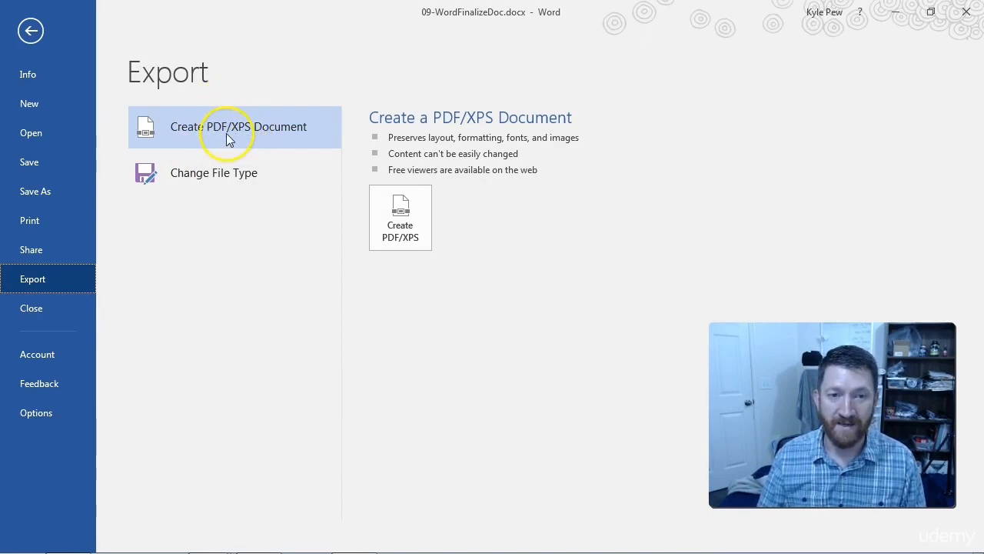
{"action": "left_click", "coordinate": [401, 218]}
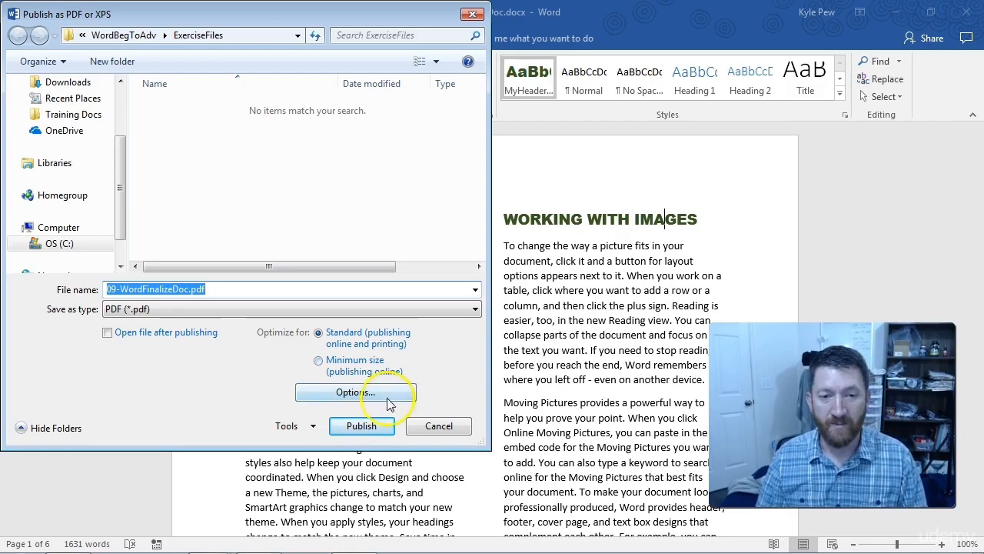
{"action": "left_click", "coordinate": [361, 427]}
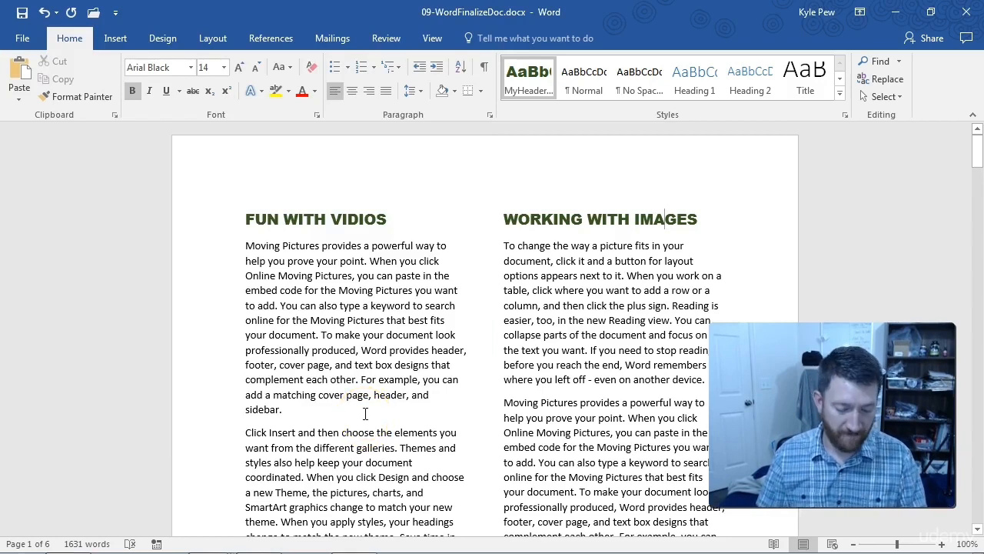
Switch to Adobe Reader, view the exported 09-WordFinalizeDoc.pdf in a maximized window, and close it to return to Word.
{"action": "left_click", "coordinate": [164, 541]}
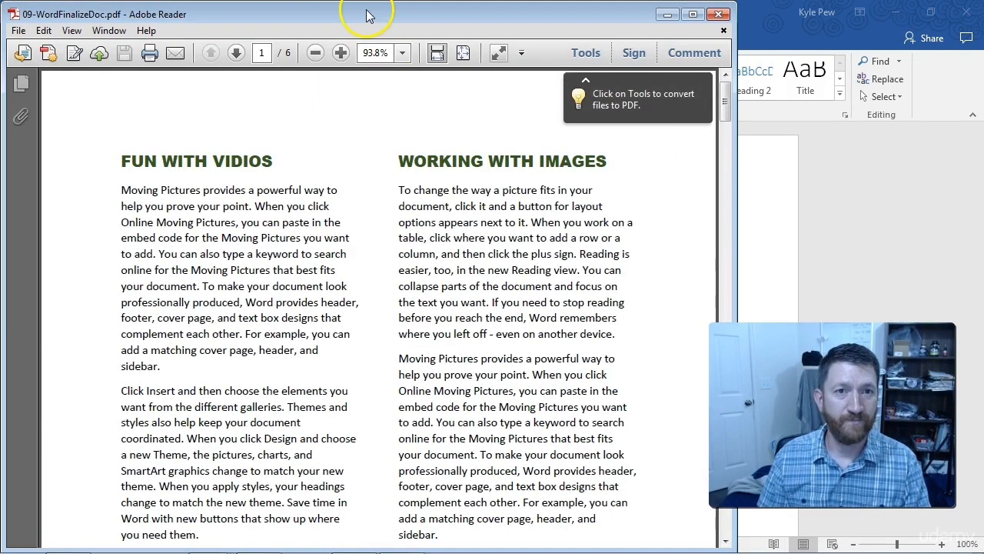
{"action": "double_click", "coordinate": [366, 14]}
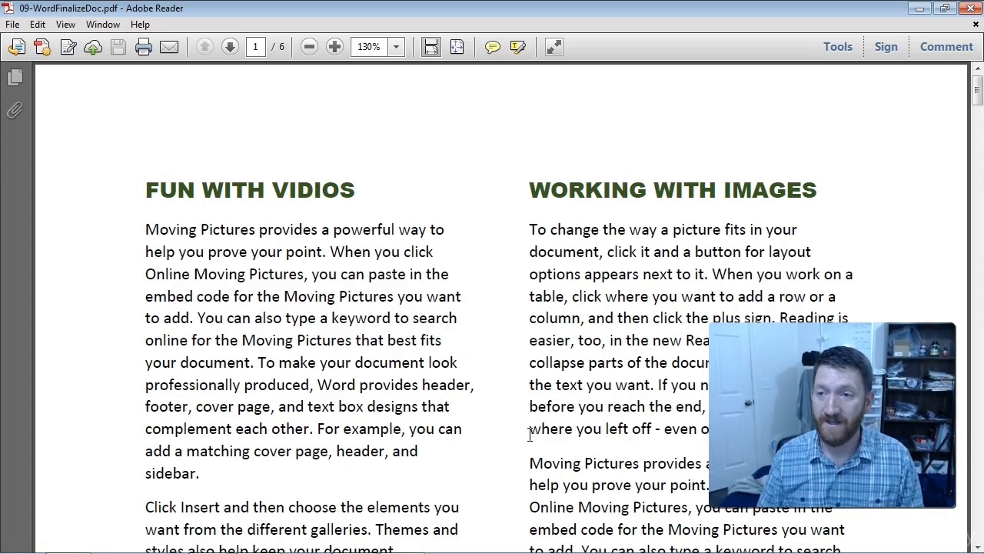
{"action": "left_click", "coordinate": [966, 8]}
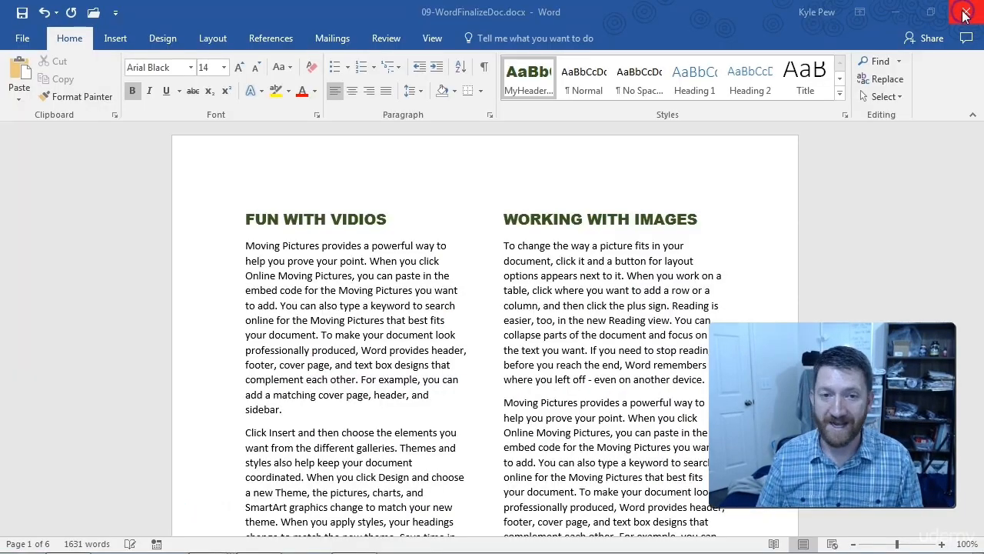
Reopen the document's export options.
{"action": "left_click", "coordinate": [23, 38]}
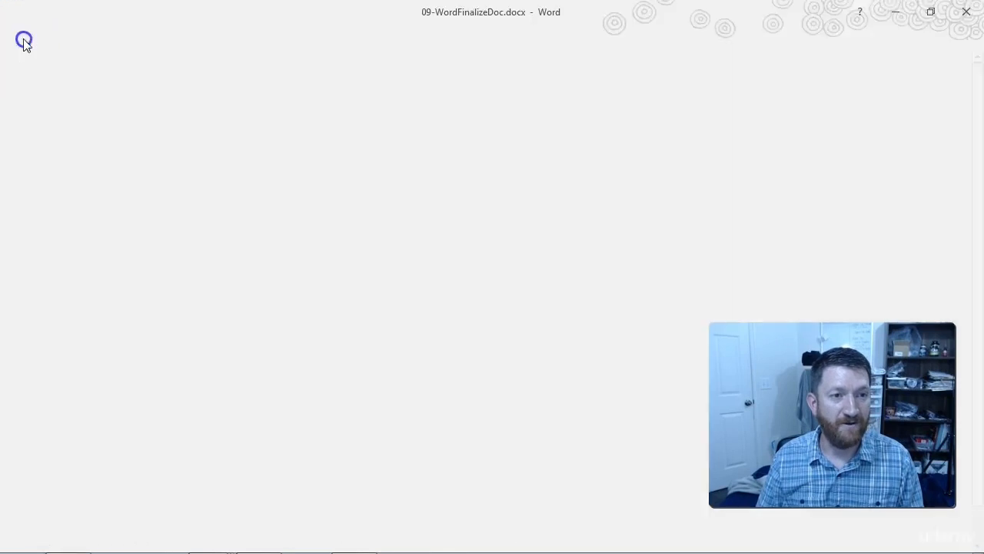
{"action": "left_click", "coordinate": [31, 278]}
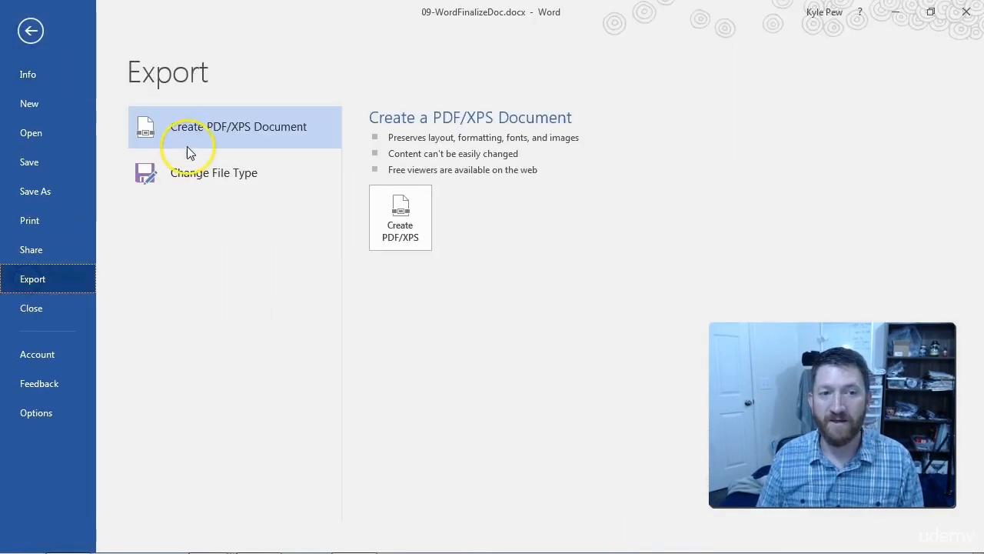